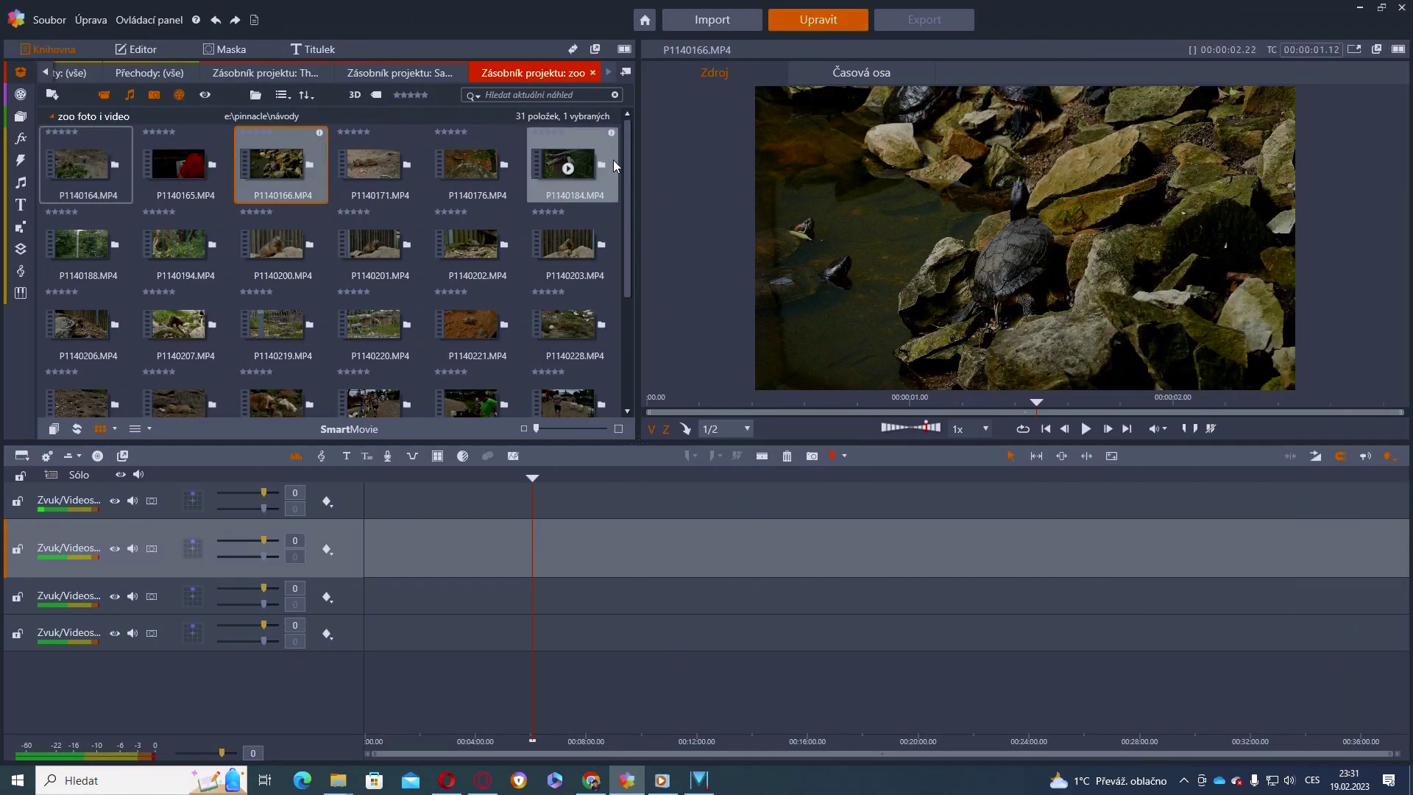
- Place the selected zoo video clips on the second track at the start of the timeline
left_click_drag(620, 161, 397, 552)
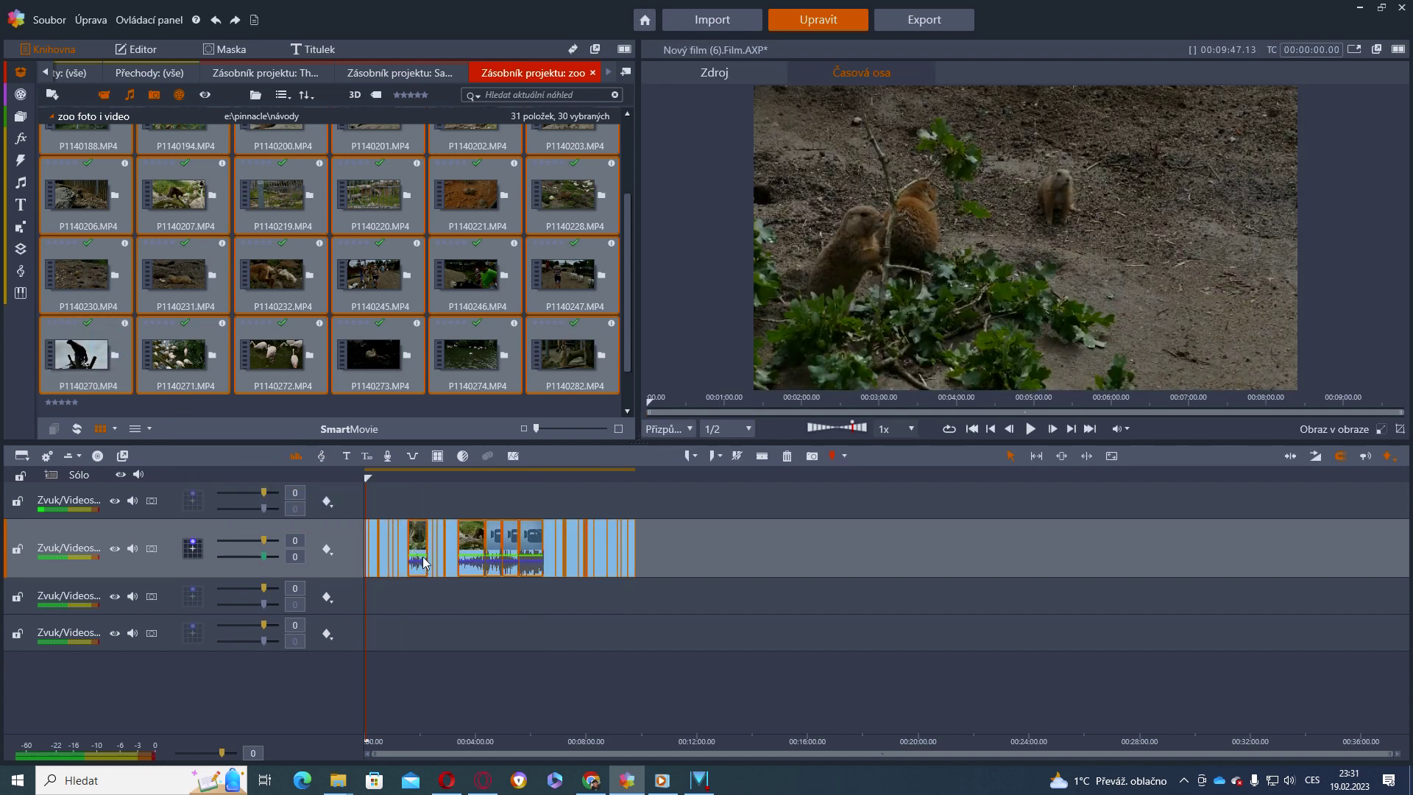
left_click_drag(441, 742, 1236, 751)
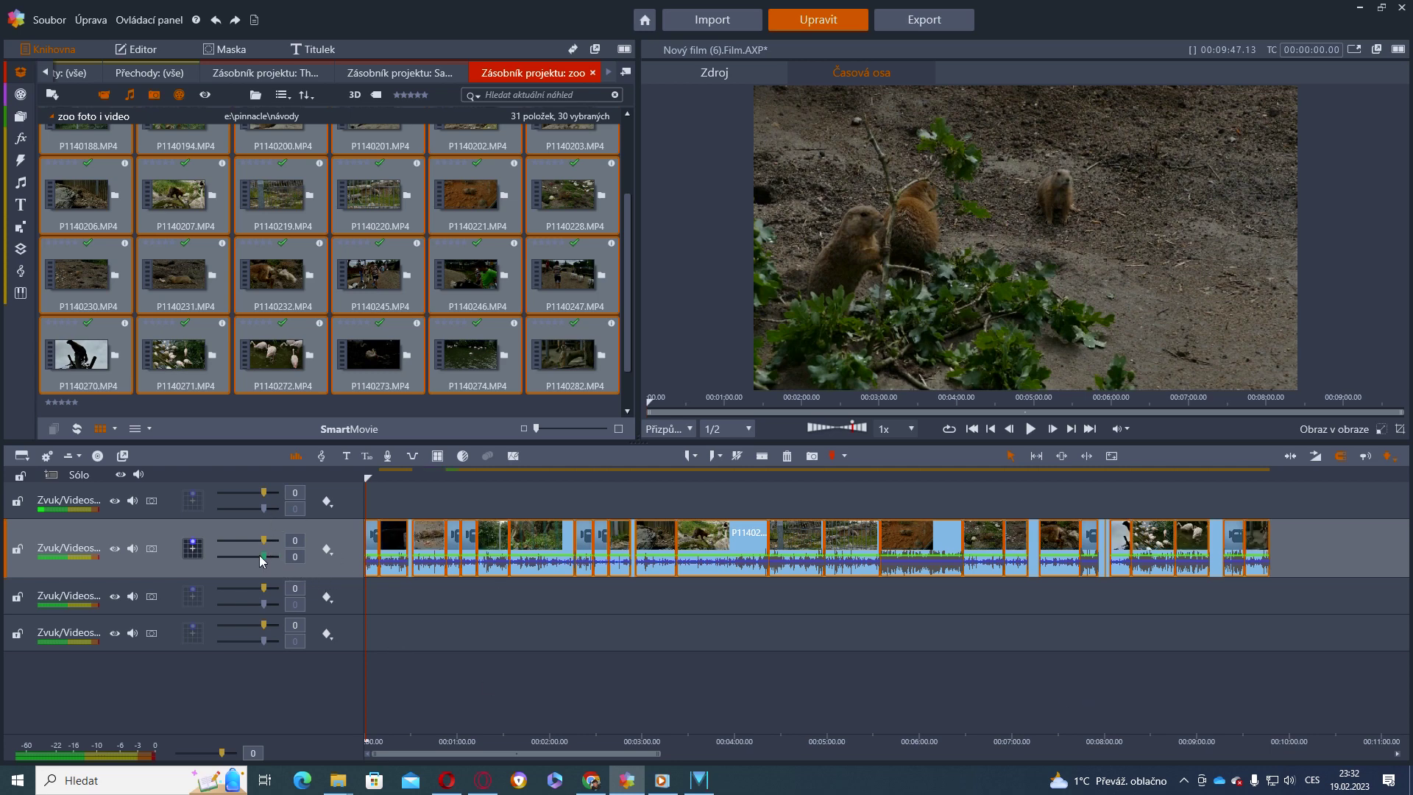
- Lower the second track's audio volume to -17 and return it to 0
mouse_move(260, 556)
left_mouse_down()
mouse_move(224, 564)
mouse_move(256, 555)
mouse_move(238, 557)
left_mouse_up()
left_click_drag(497, 739, 1040, 738)
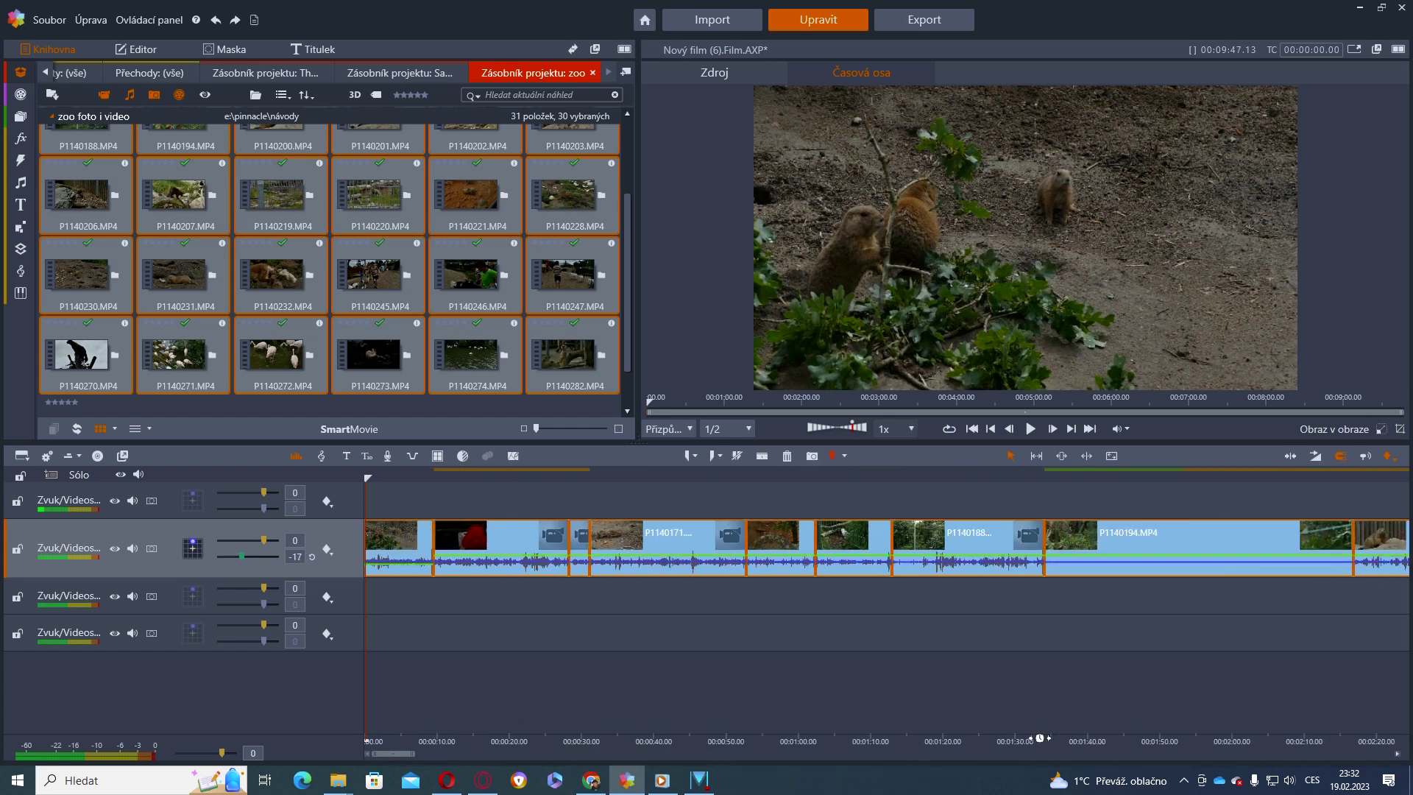
left_click_drag(241, 557, 278, 558)
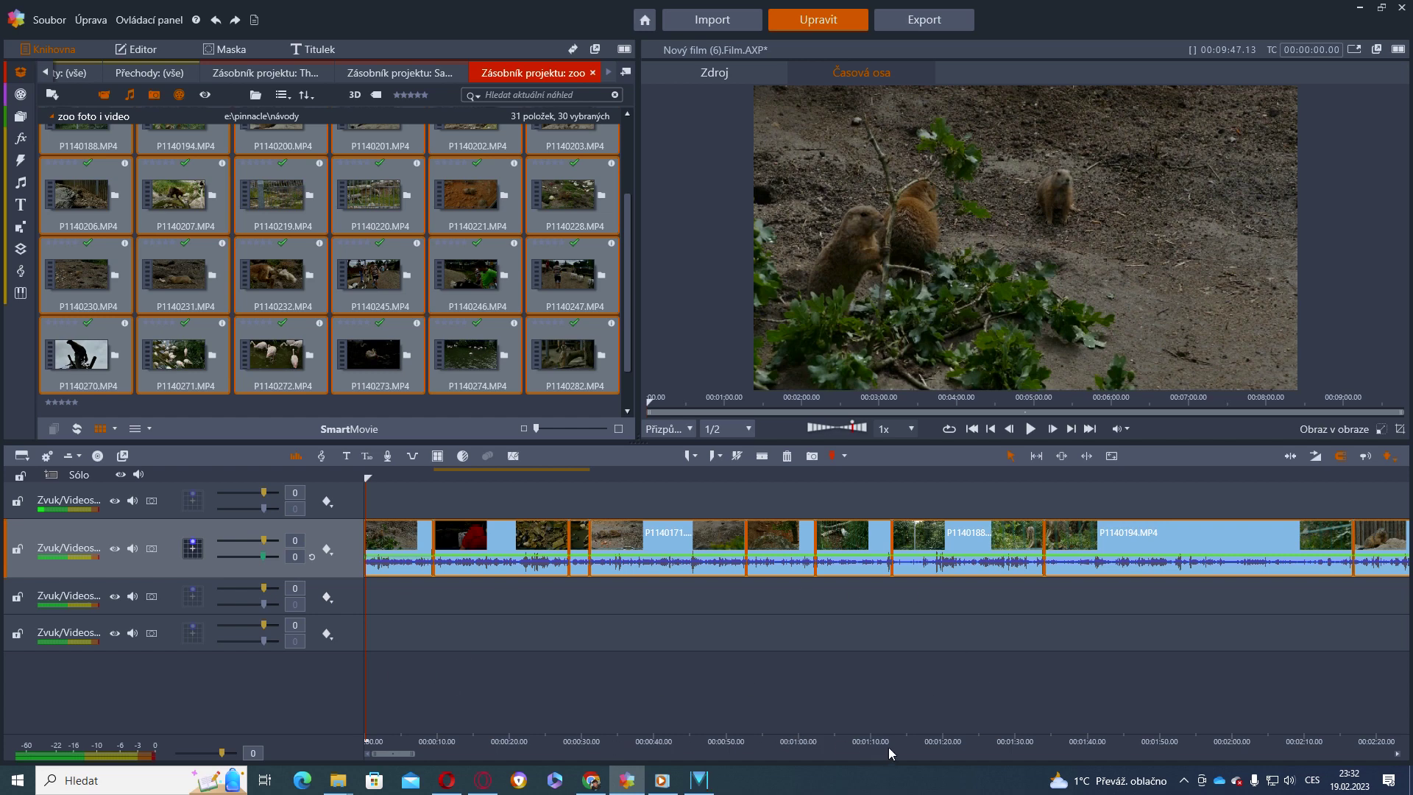
left_click_drag(945, 742, 553, 738)
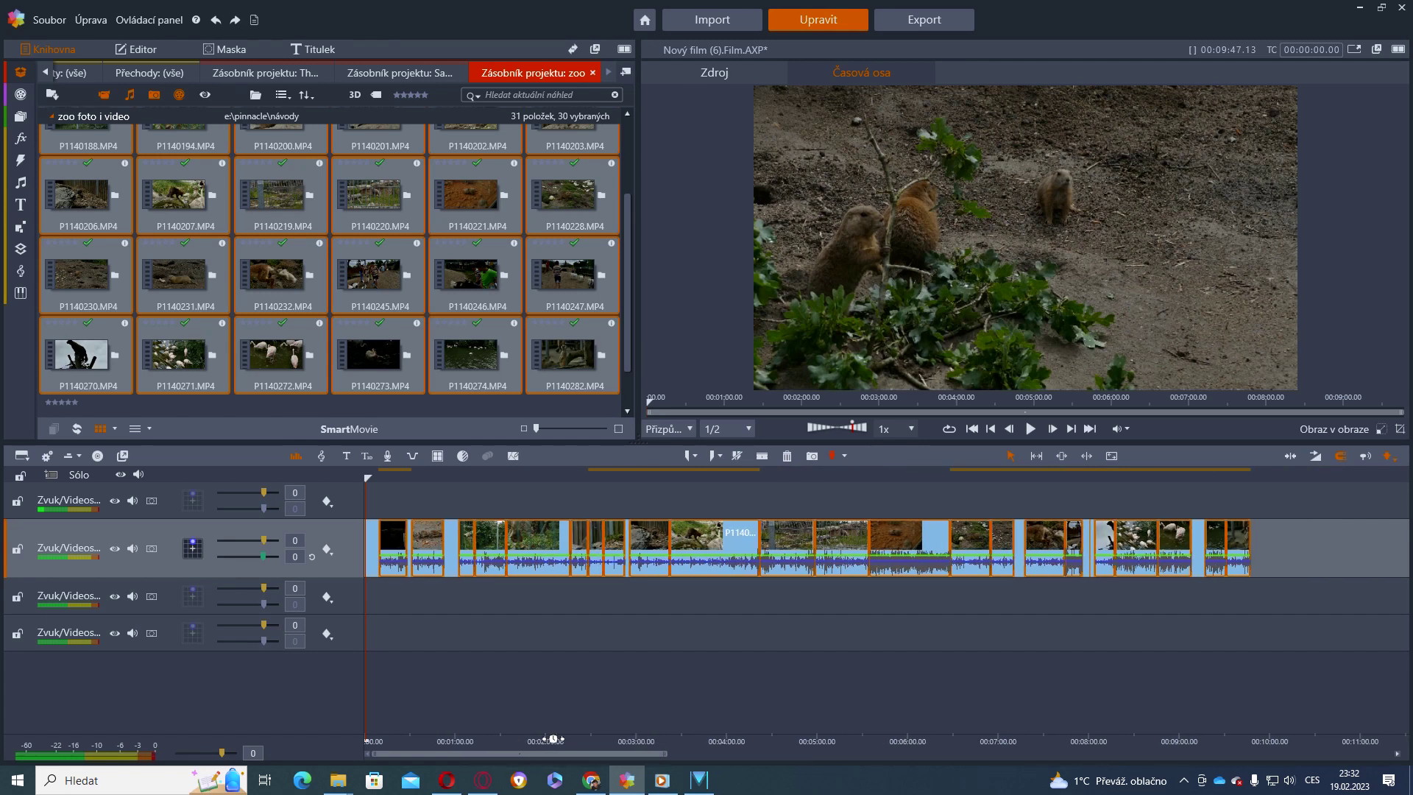
- Group the selected timeline clips into a nested project named zoo
right_click(710, 547)
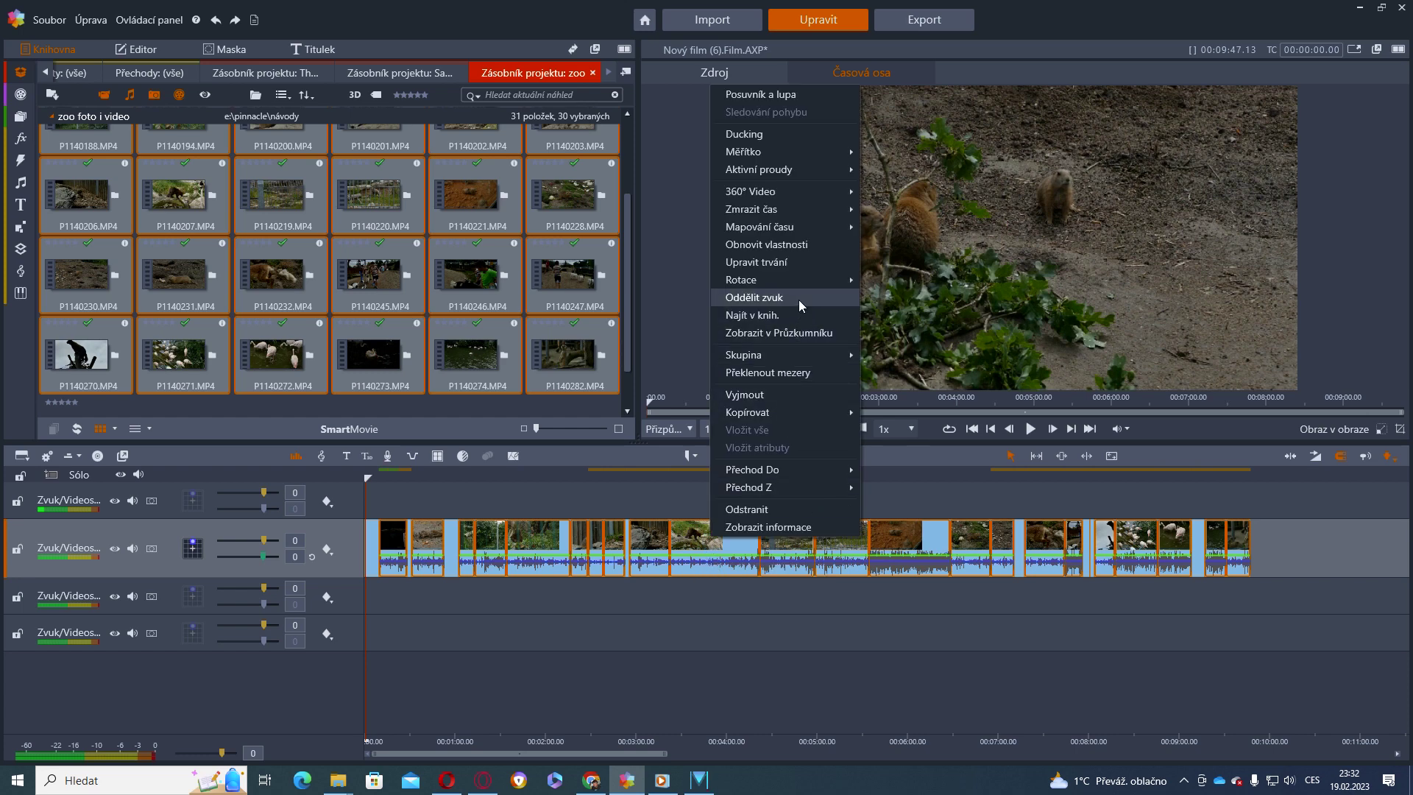
mouse_move(802, 357)
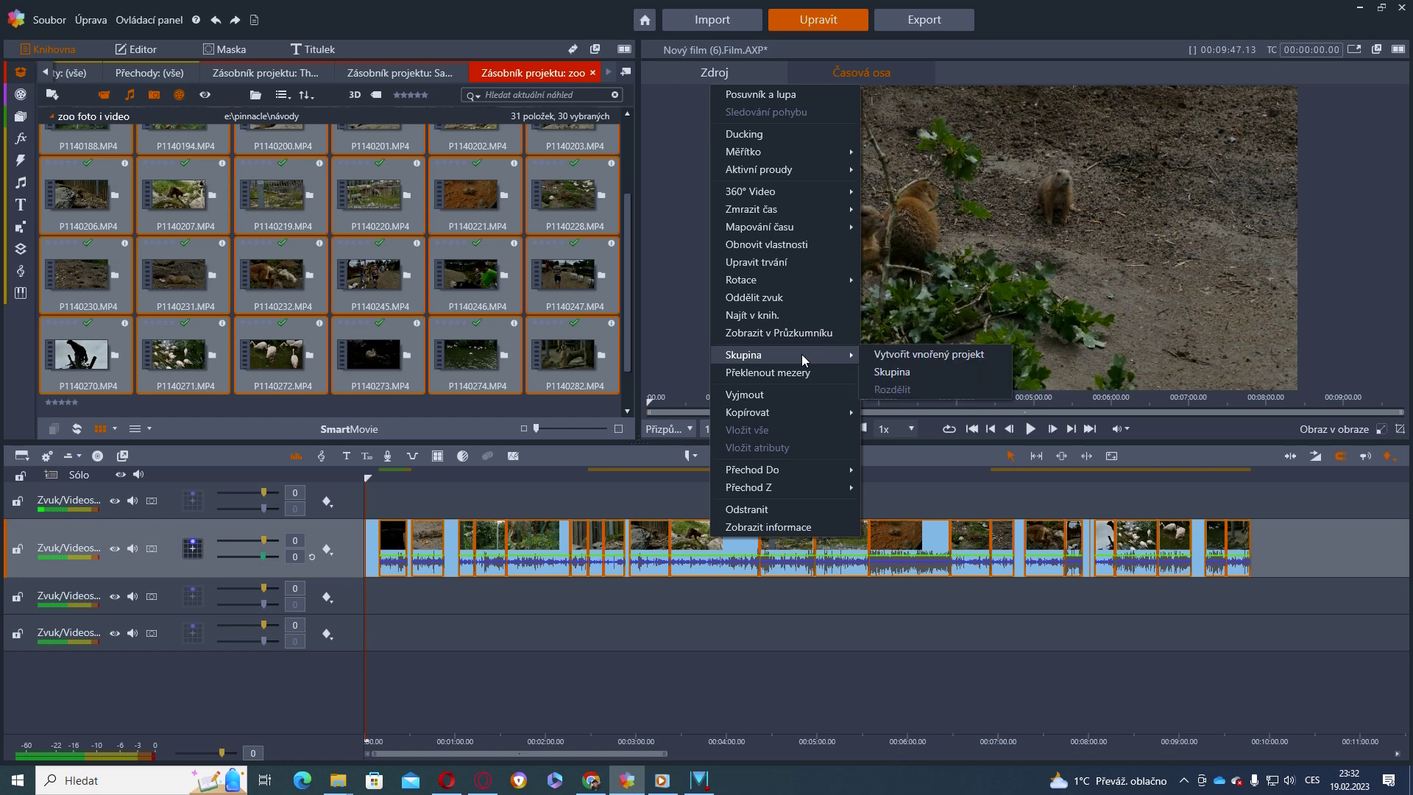
left_click(930, 356)
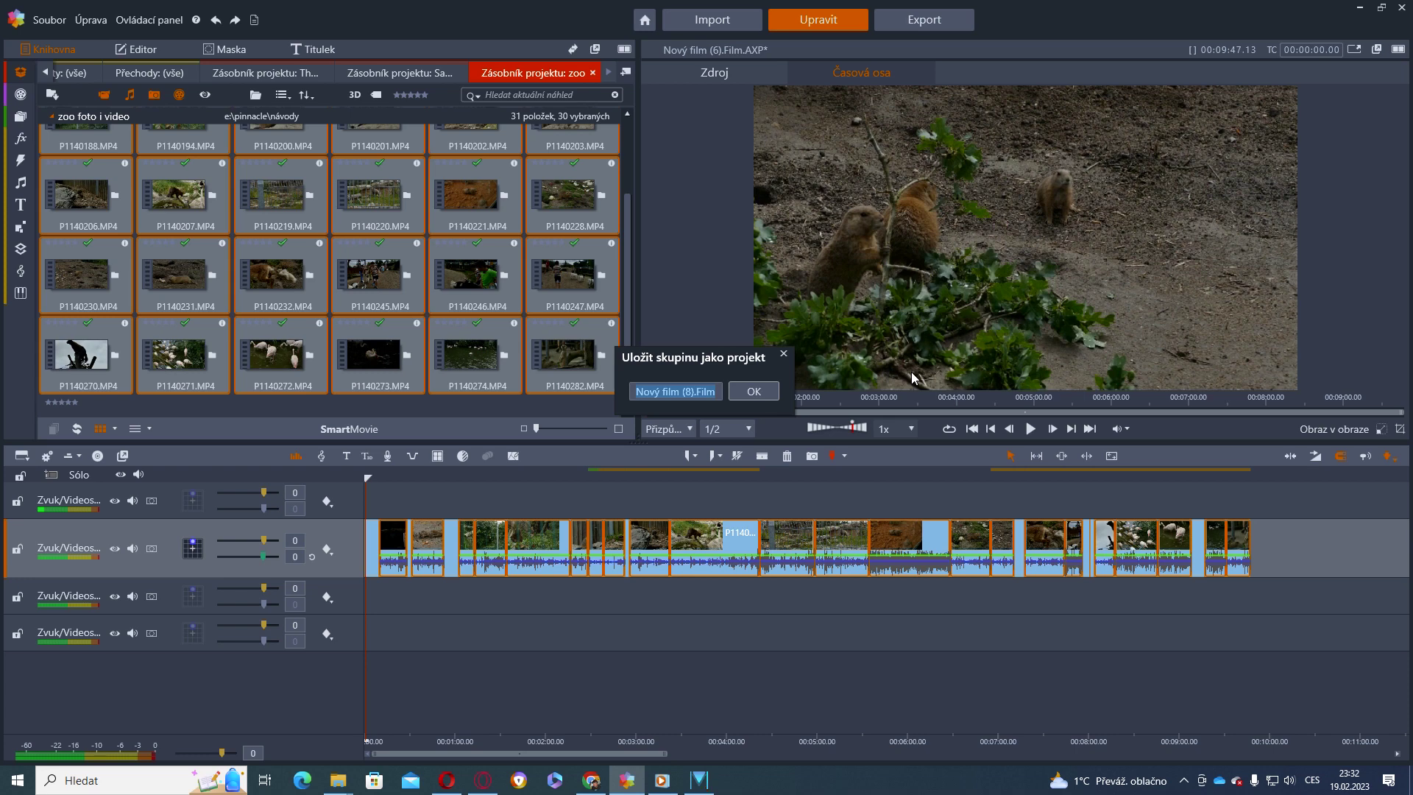
type("zoo")
key("Return")
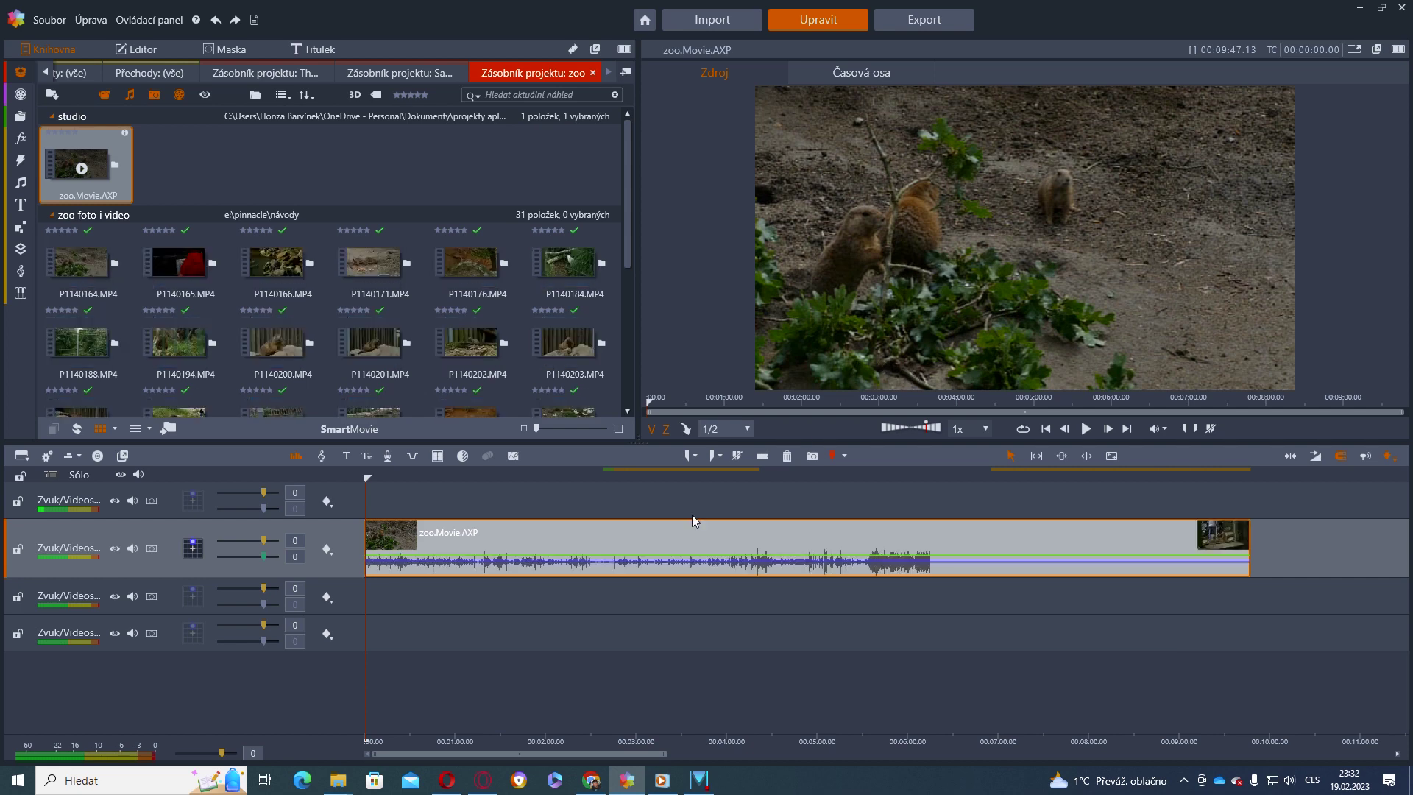
- Try the nested clip's track volume at -44 and at 12, lower it once more and undo that last reduction
scroll(372, 324, "down", 2)
scroll(369, 320, "down", 3)
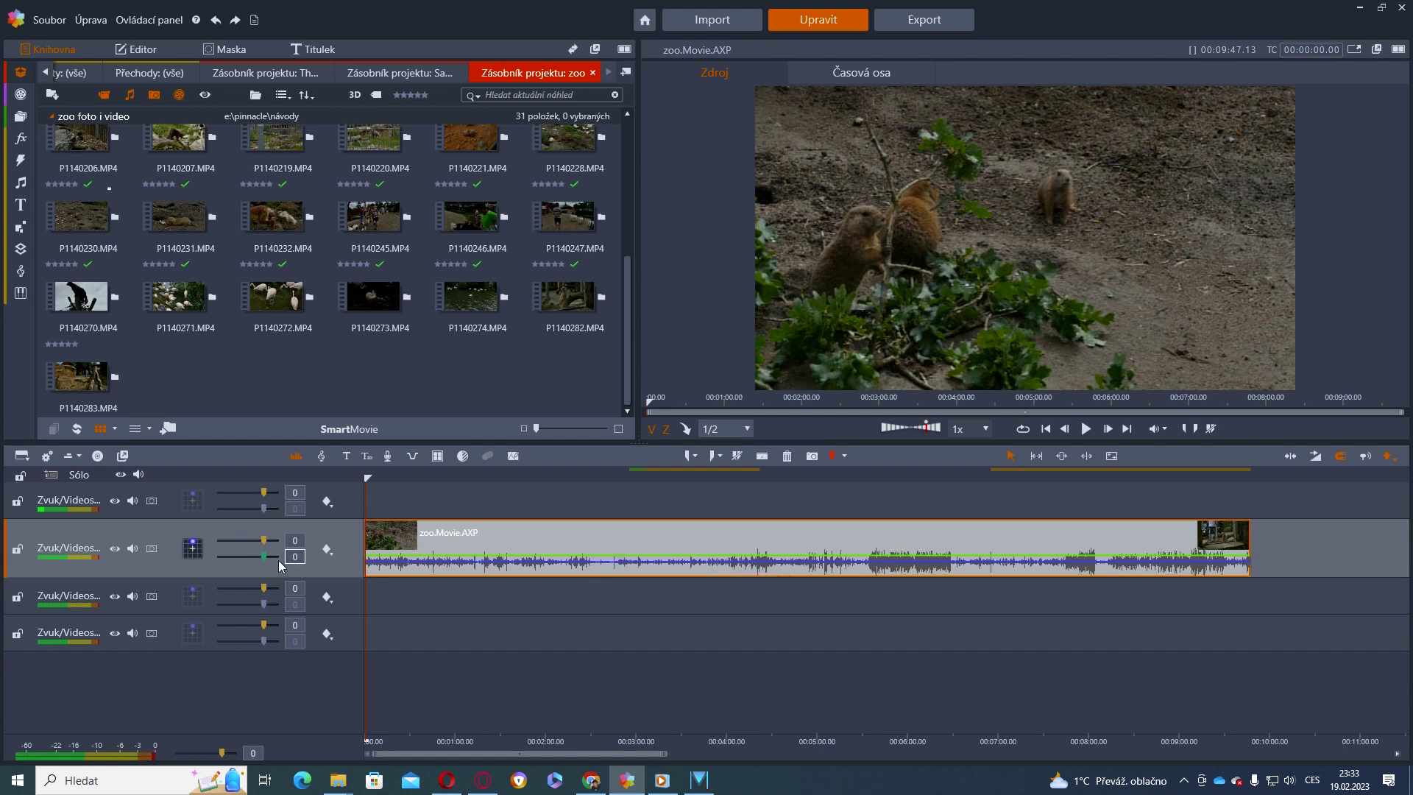
left_click_drag(264, 556, 206, 564)
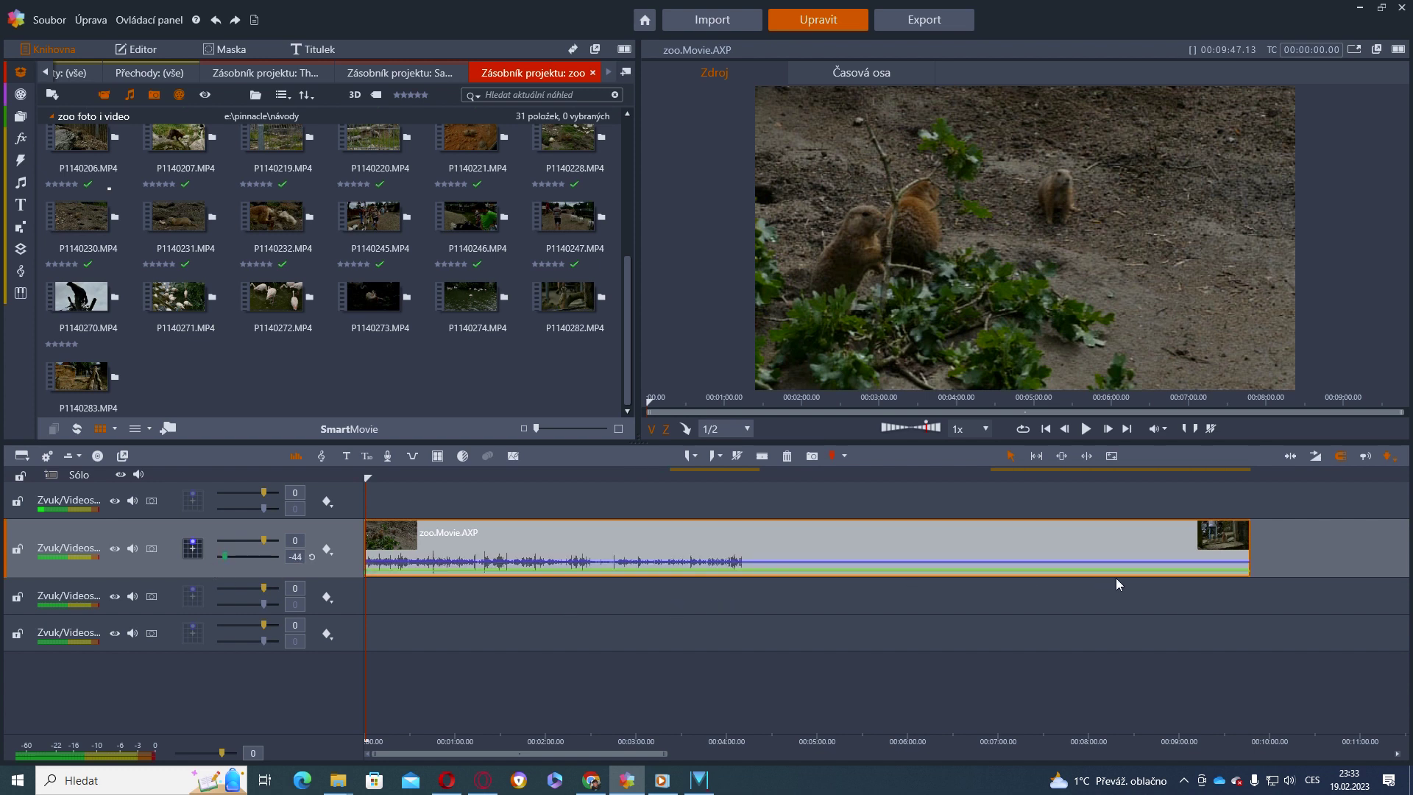
left_click_drag(223, 553, 292, 563)
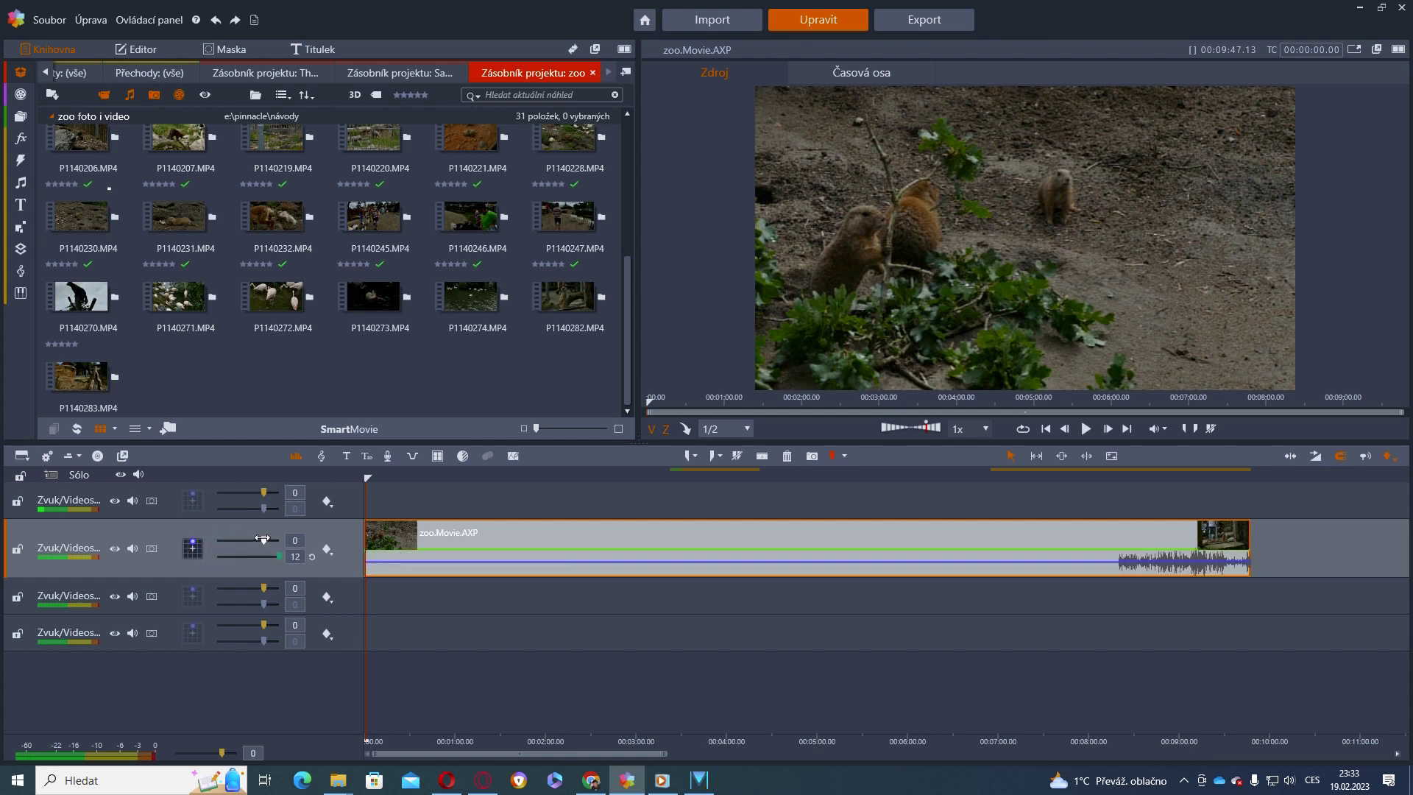
mouse_move(264, 540)
left_mouse_down()
mouse_move(288, 543)
mouse_move(261, 536)
left_mouse_up()
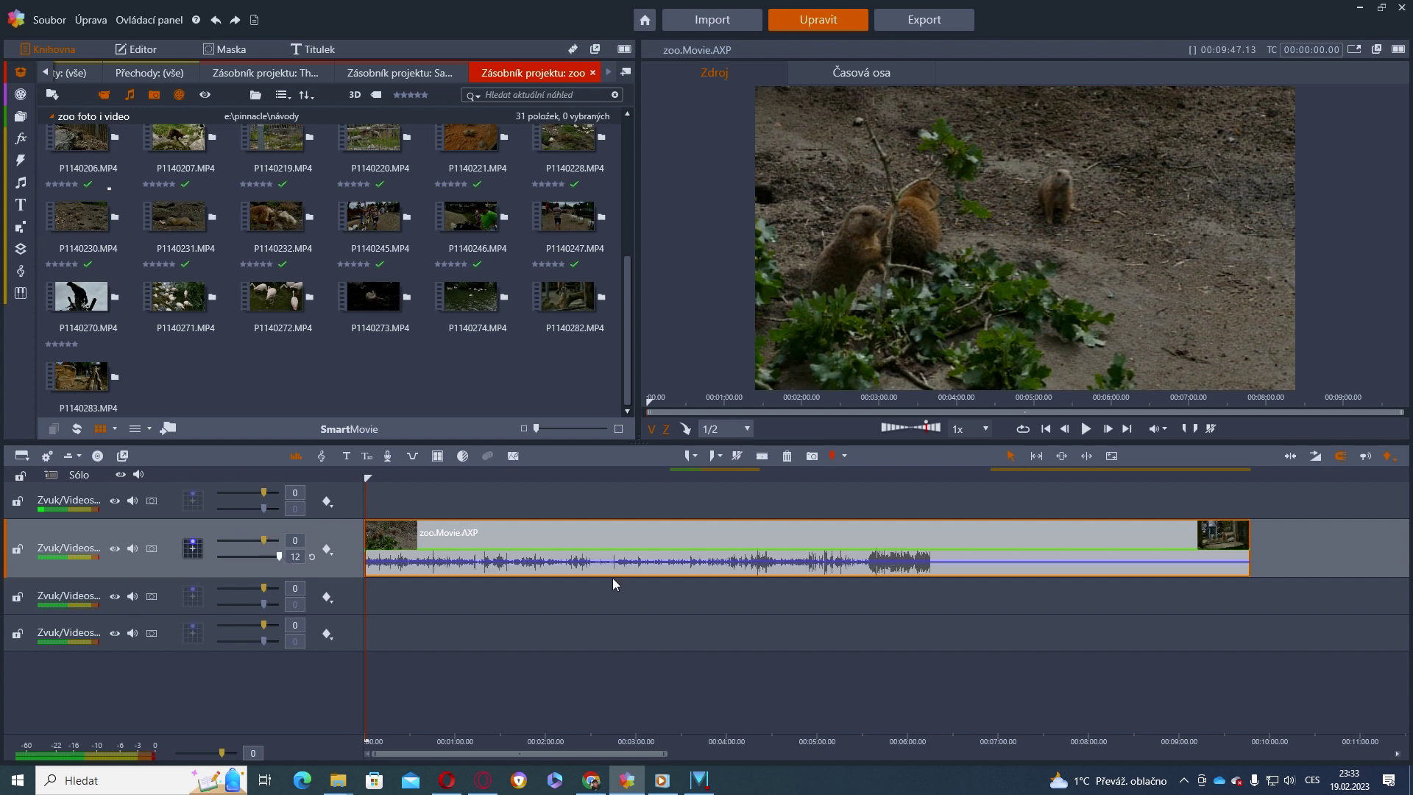
left_click_drag(280, 556, 179, 557)
key("ctrl+z")
key("ctrl+z")
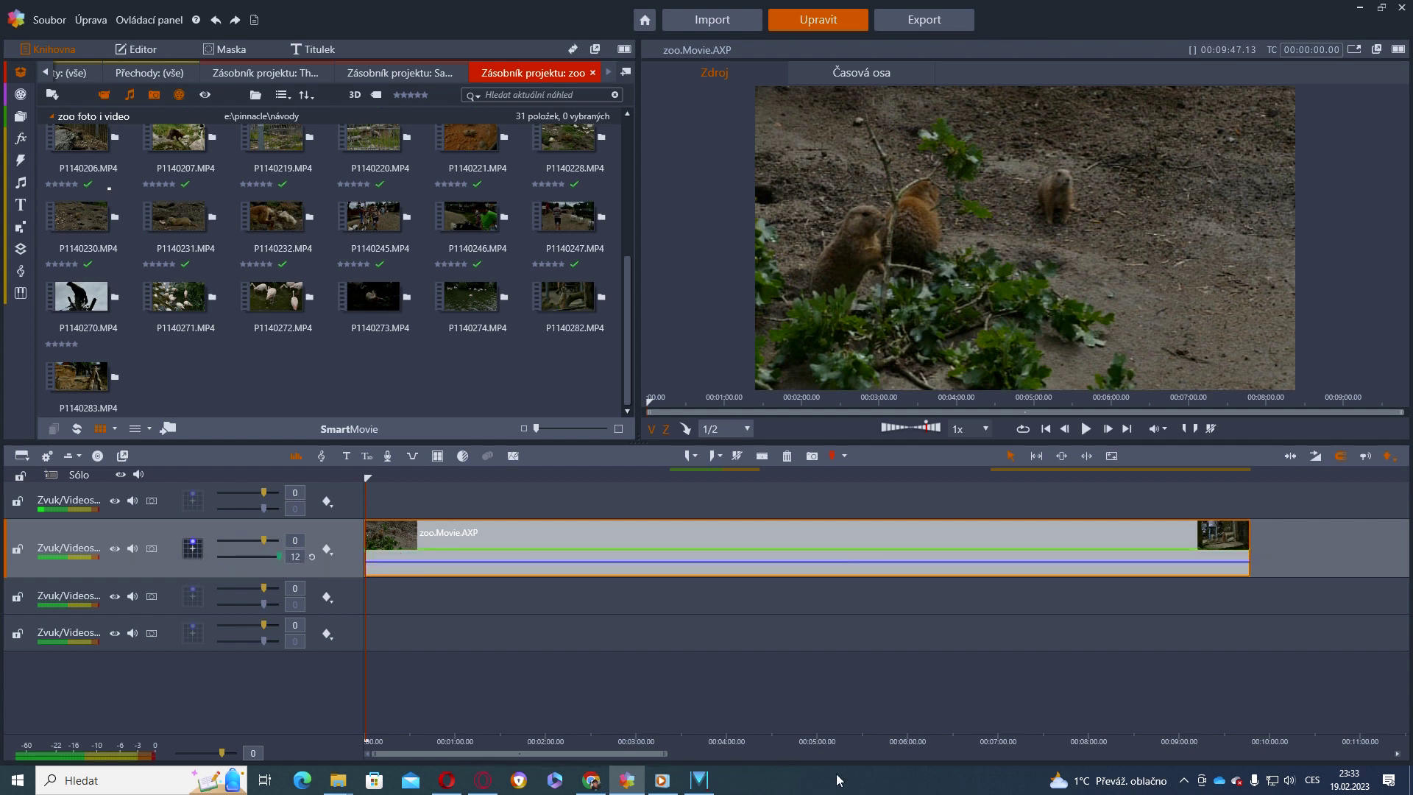
- Set the second track's audio volume to -15 and move the playhead to 00:06:34.16
left_click_drag(280, 556, 229, 558)
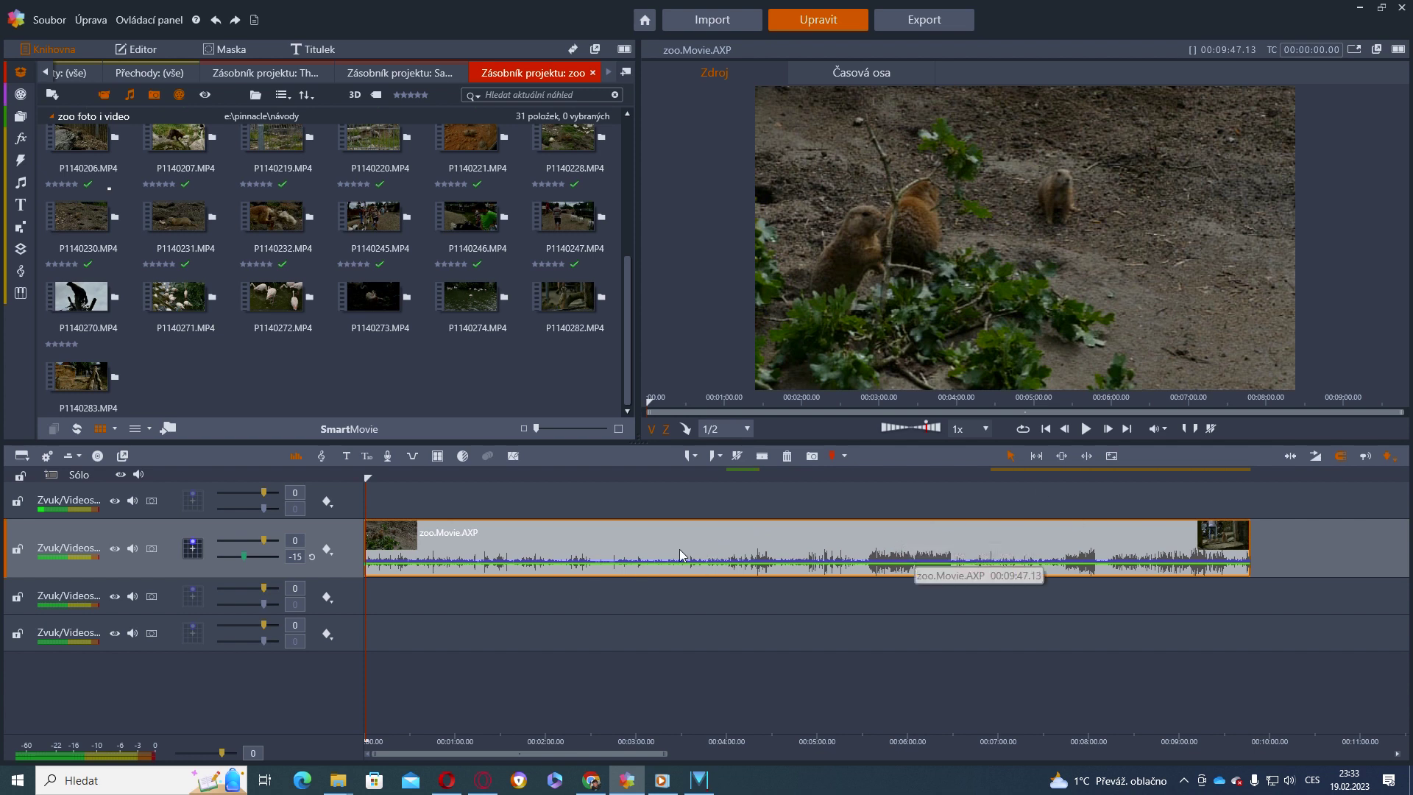
left_click_drag(365, 498, 960, 504)
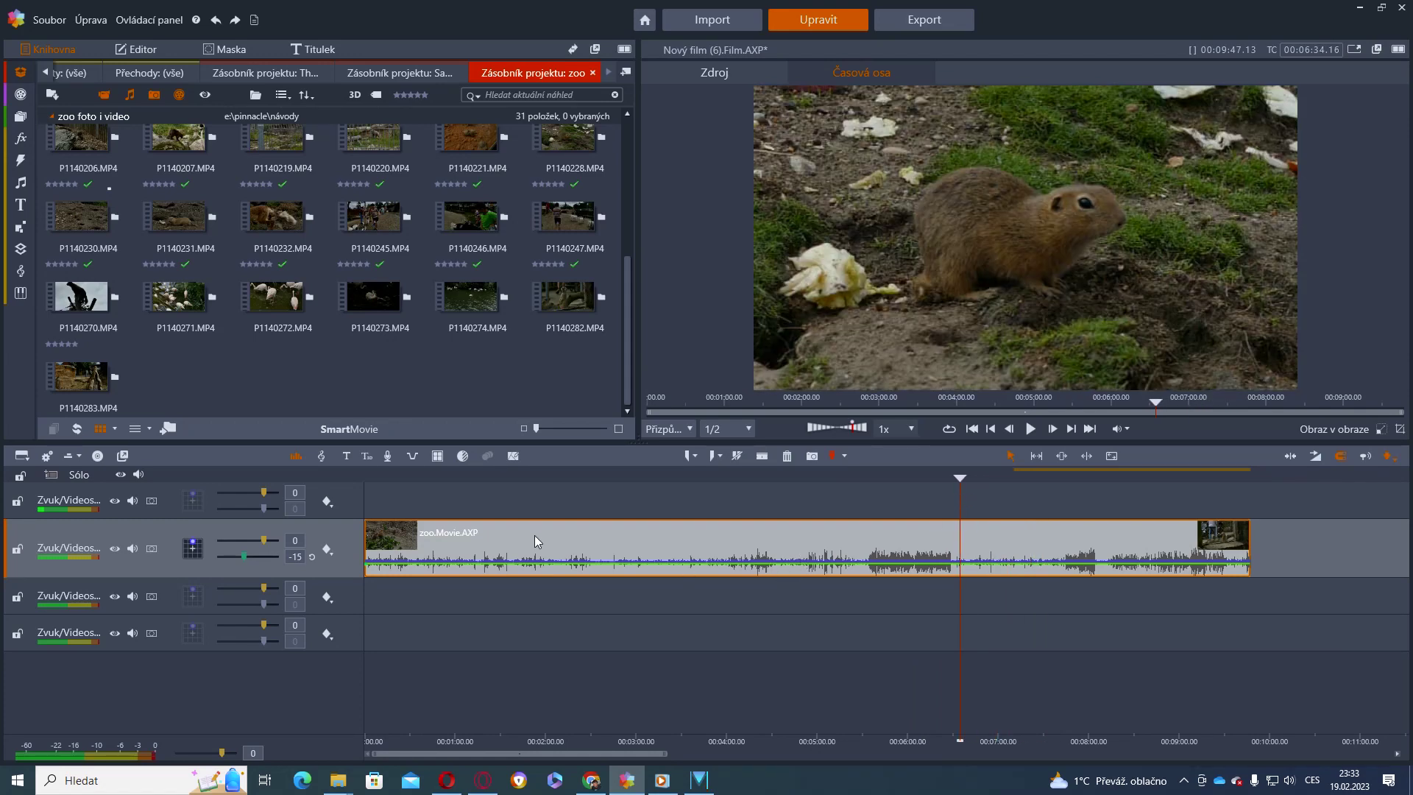
- Open the nested zoo.Movie project for editing and set the audio volume of clip P1140165 to -11
double_click(642, 539)
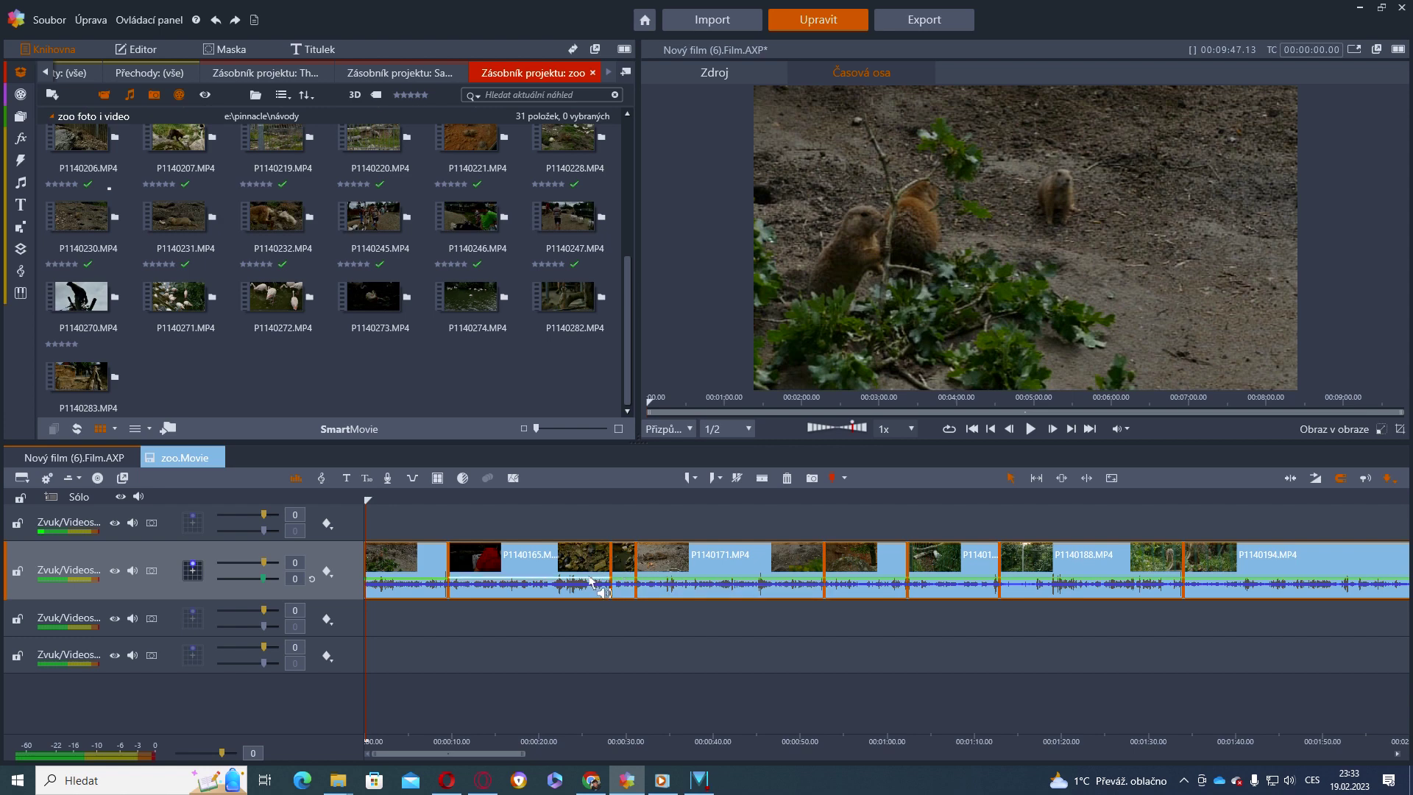
left_click(540, 570)
left_click_drag(264, 578, 248, 585)
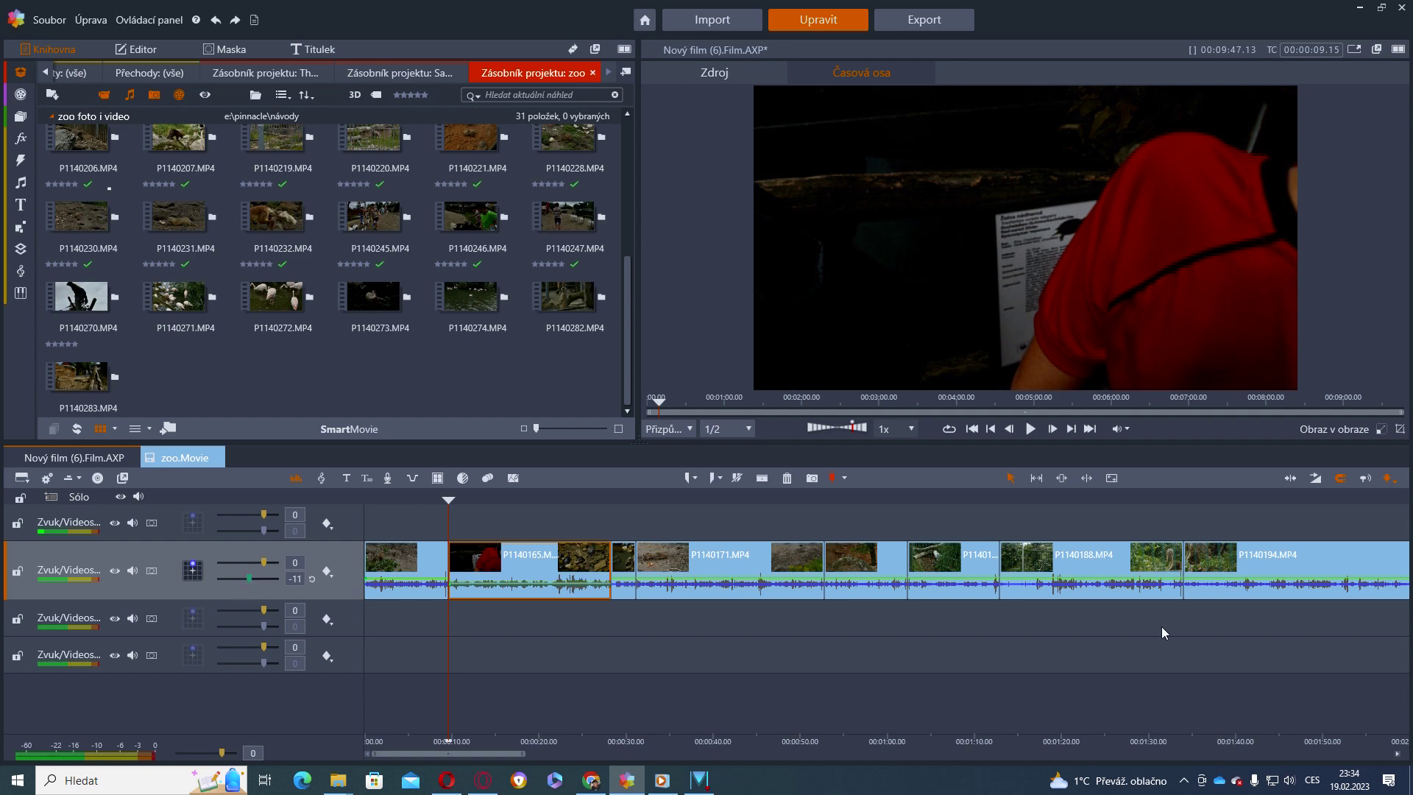
- Move the cuts after P1140165 and P1140176 to 00:00:26.16 and 00:01:03.11, and add transitions after P1140165 and P1140171
mouse_move(610, 567)
left_mouse_down()
mouse_move(597, 567)
mouse_move(607, 575)
left_mouse_up()
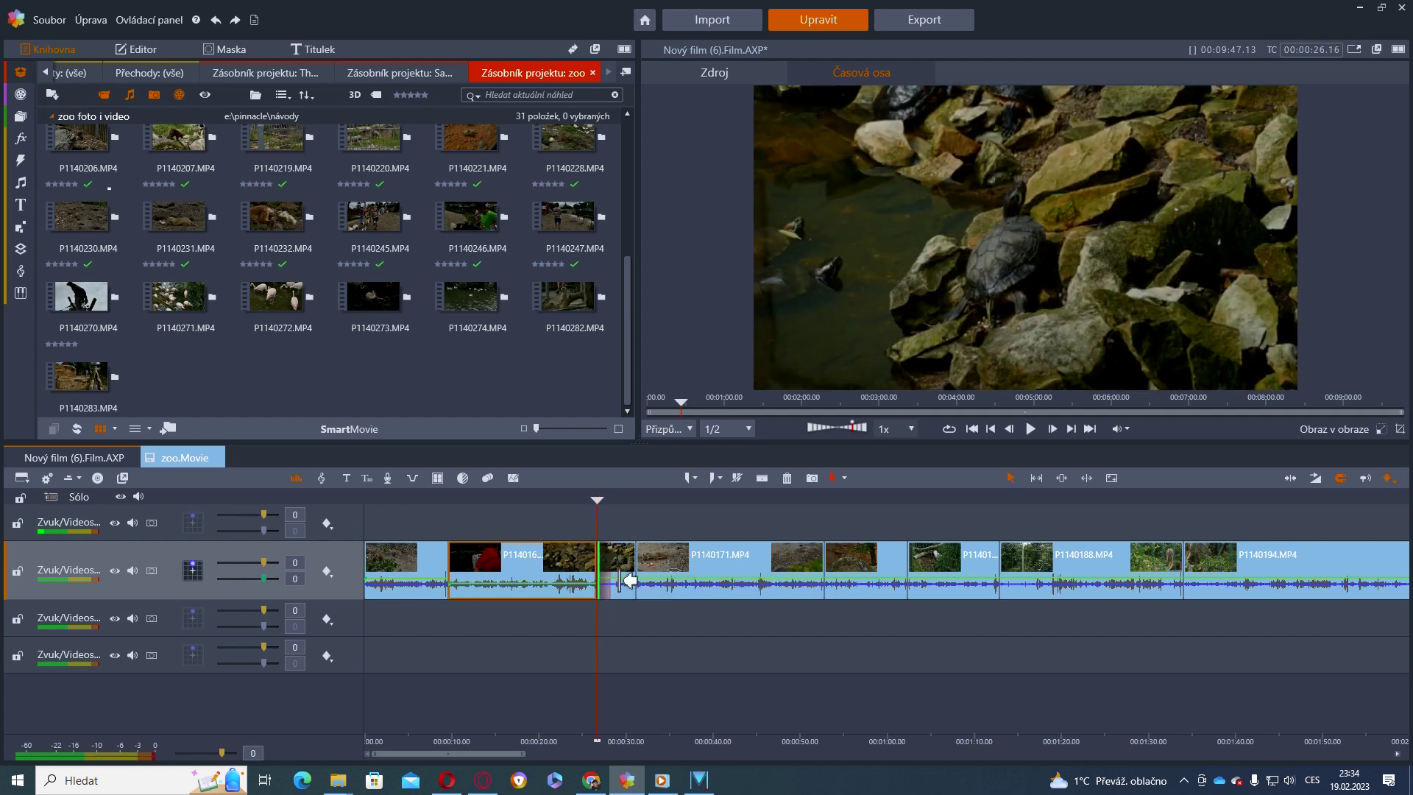
left_click_drag(910, 573, 918, 573)
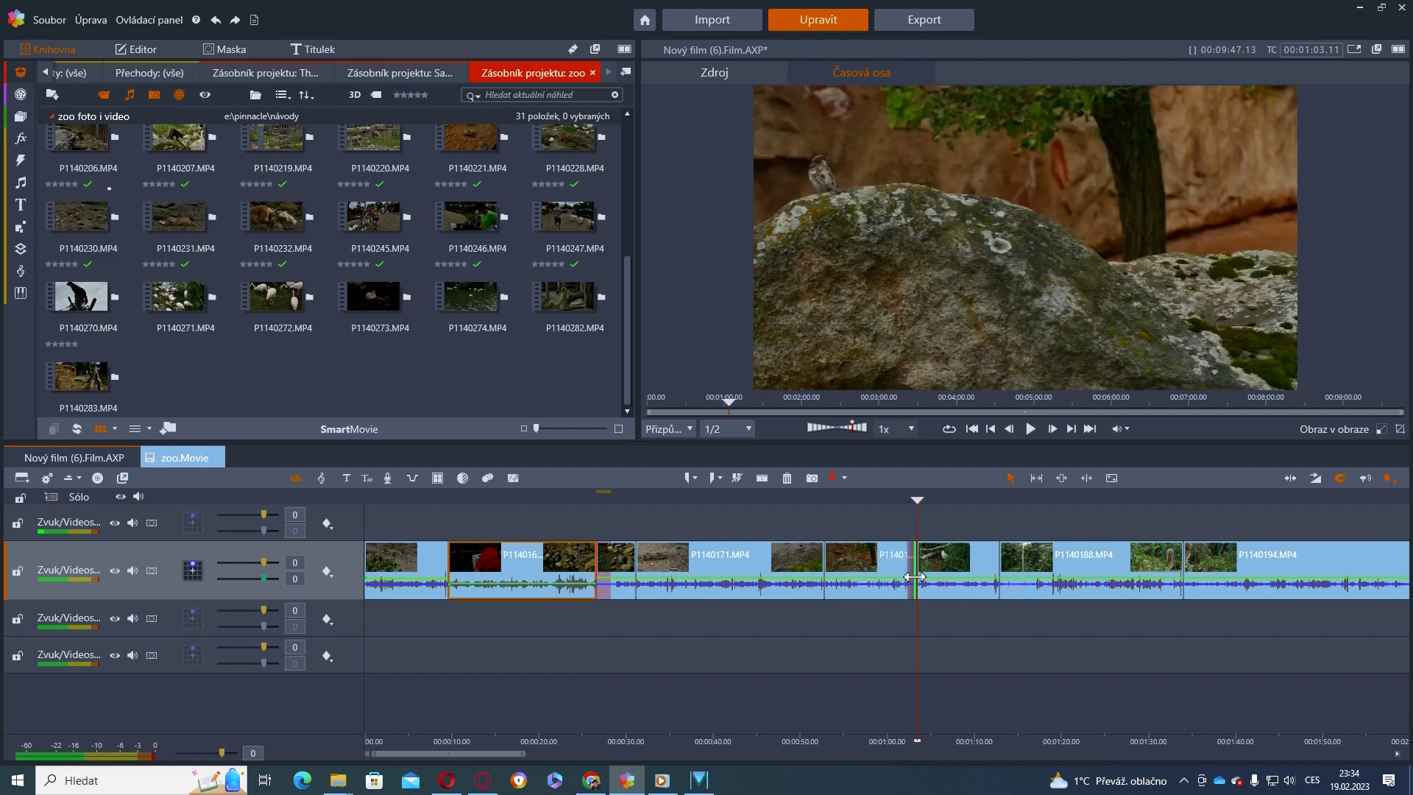
left_click_drag(837, 559, 803, 559)
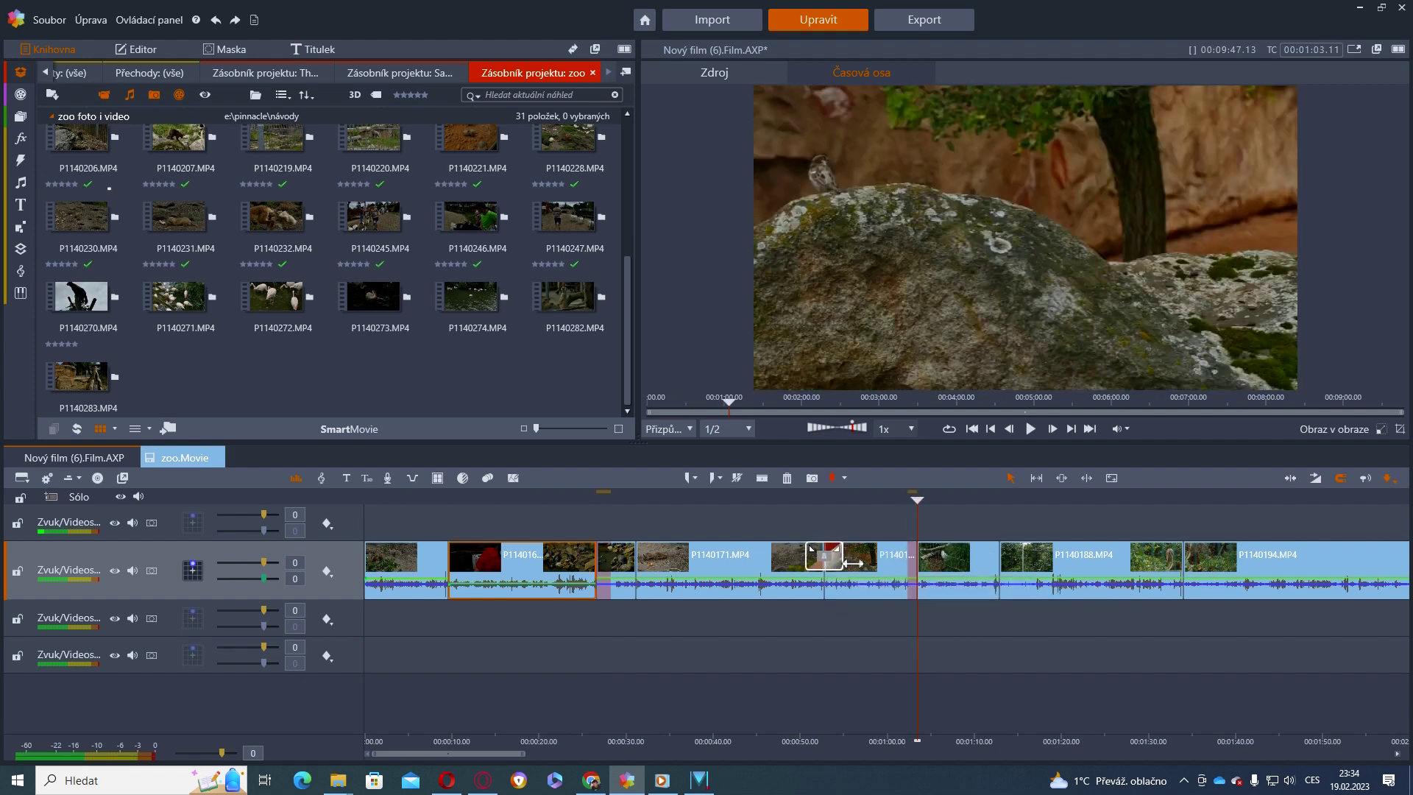
left_click_drag(616, 557, 585, 557)
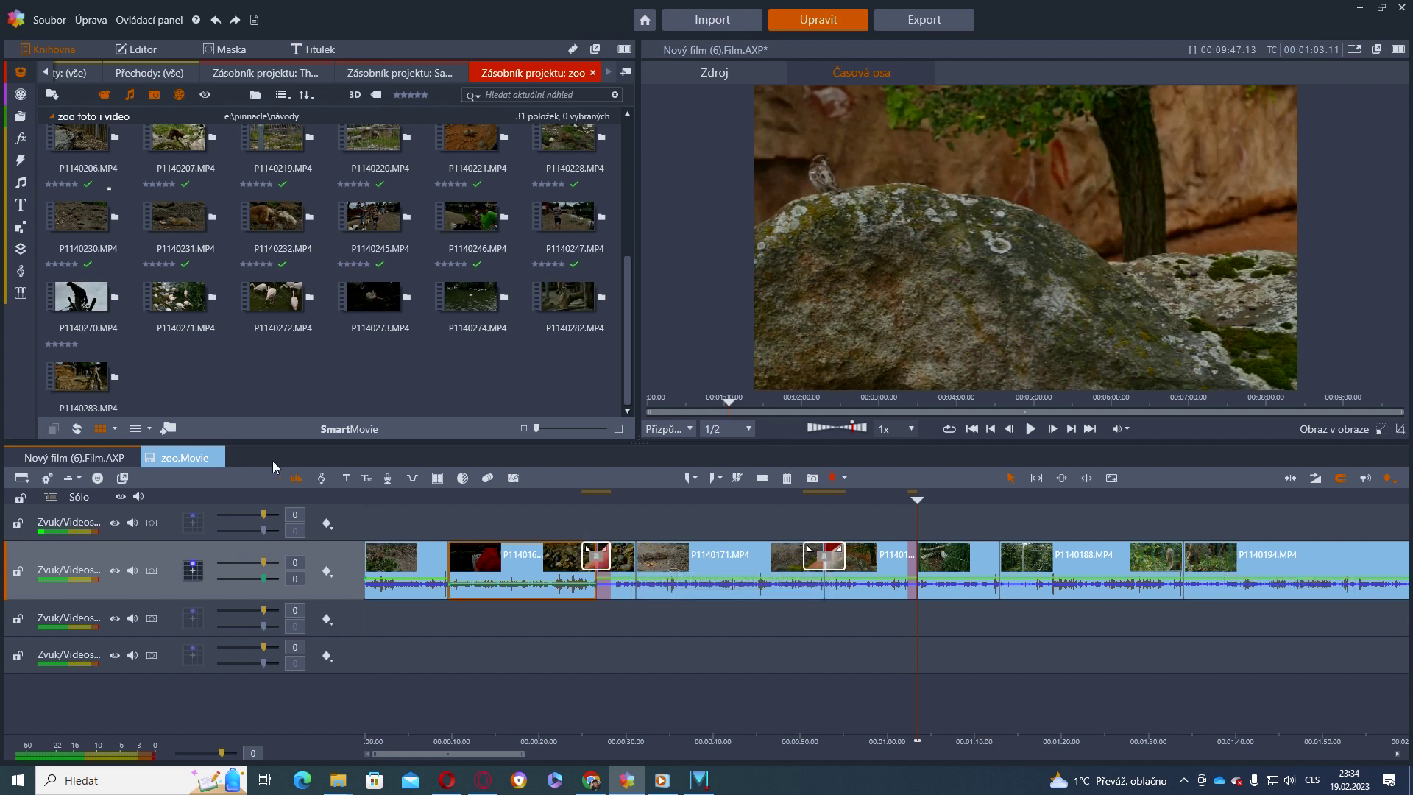
- Close the nested zoo.Movie project and return to the main film timeline
right_click(177, 461)
right_click(192, 461)
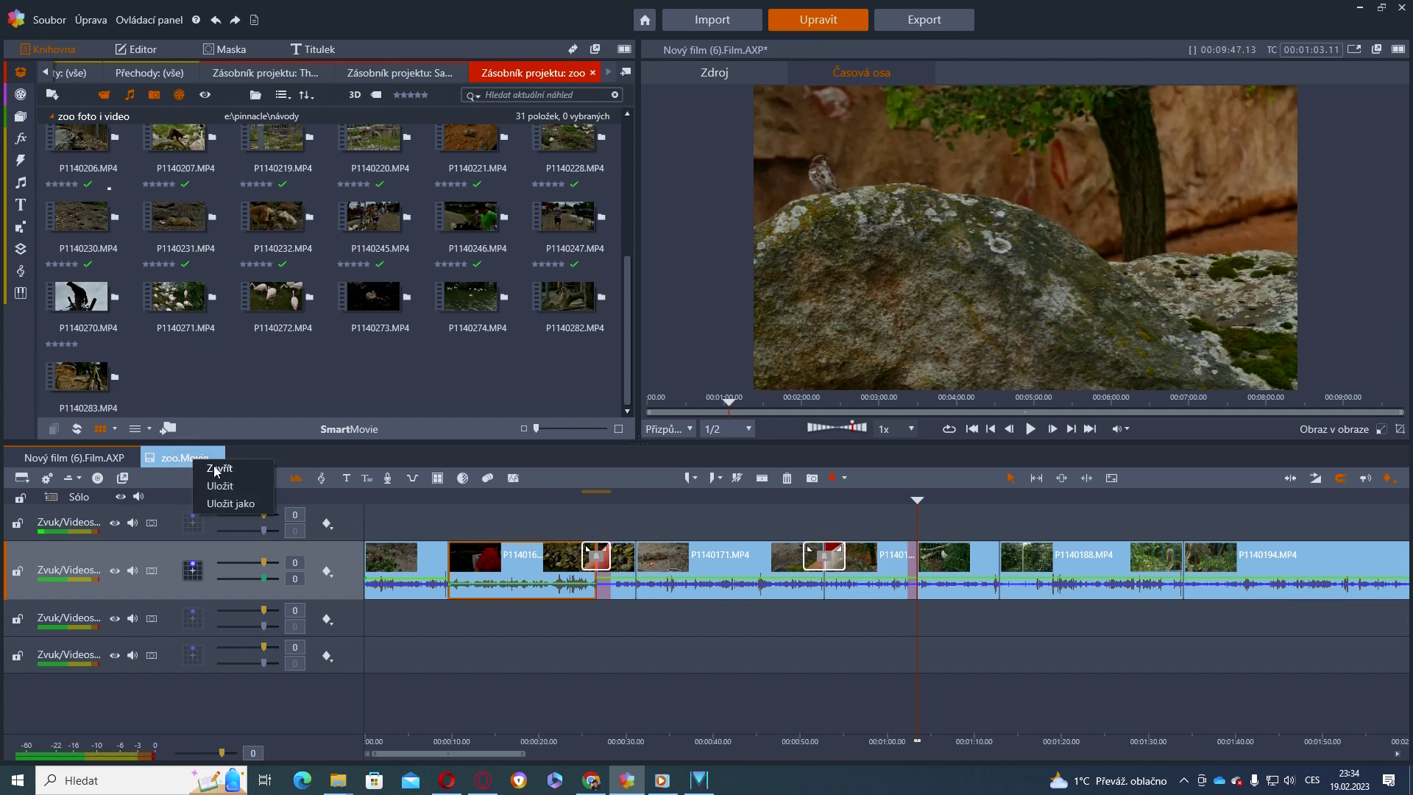
left_click(212, 468)
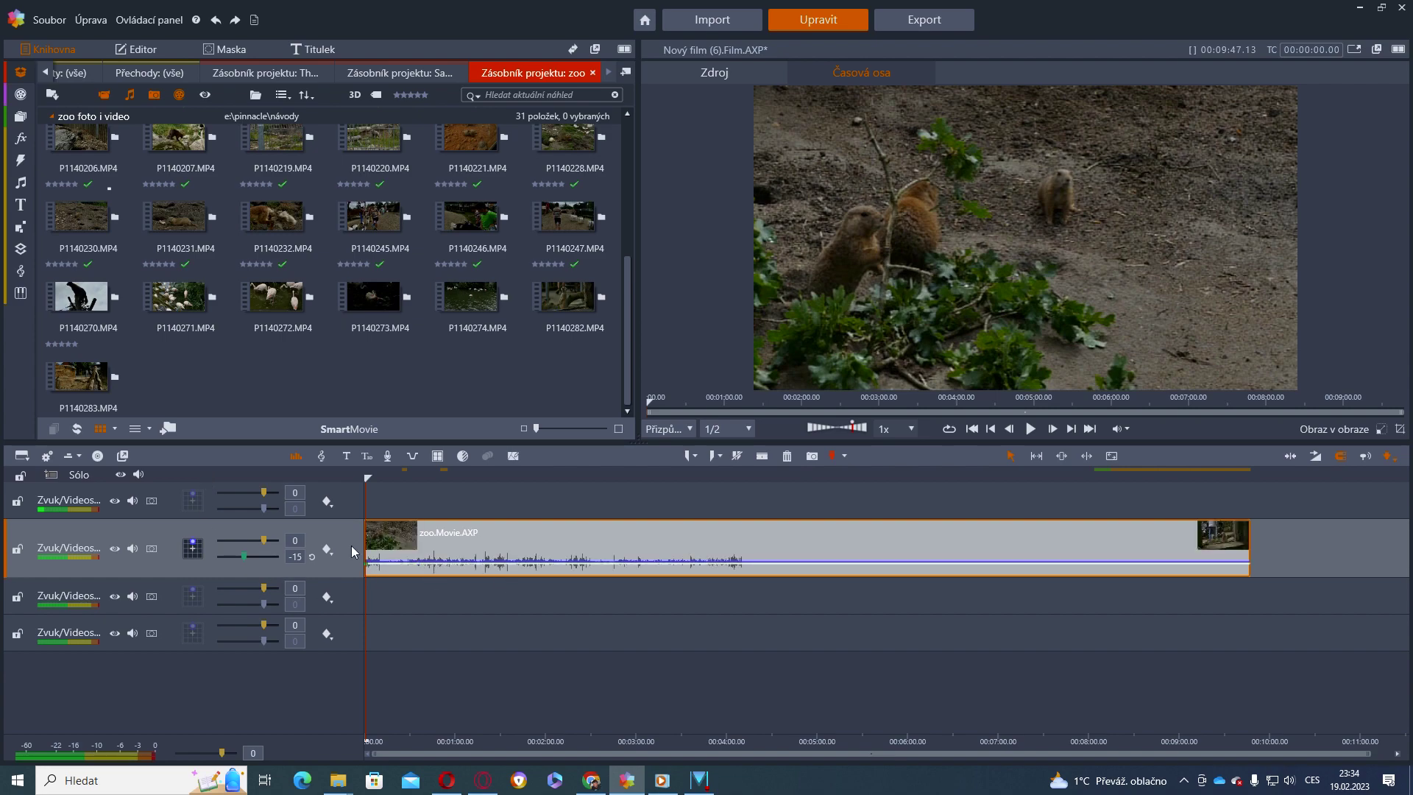
mouse_move(366, 503)
left_mouse_down()
mouse_move(1109, 506)
mouse_move(364, 512)
left_mouse_up()
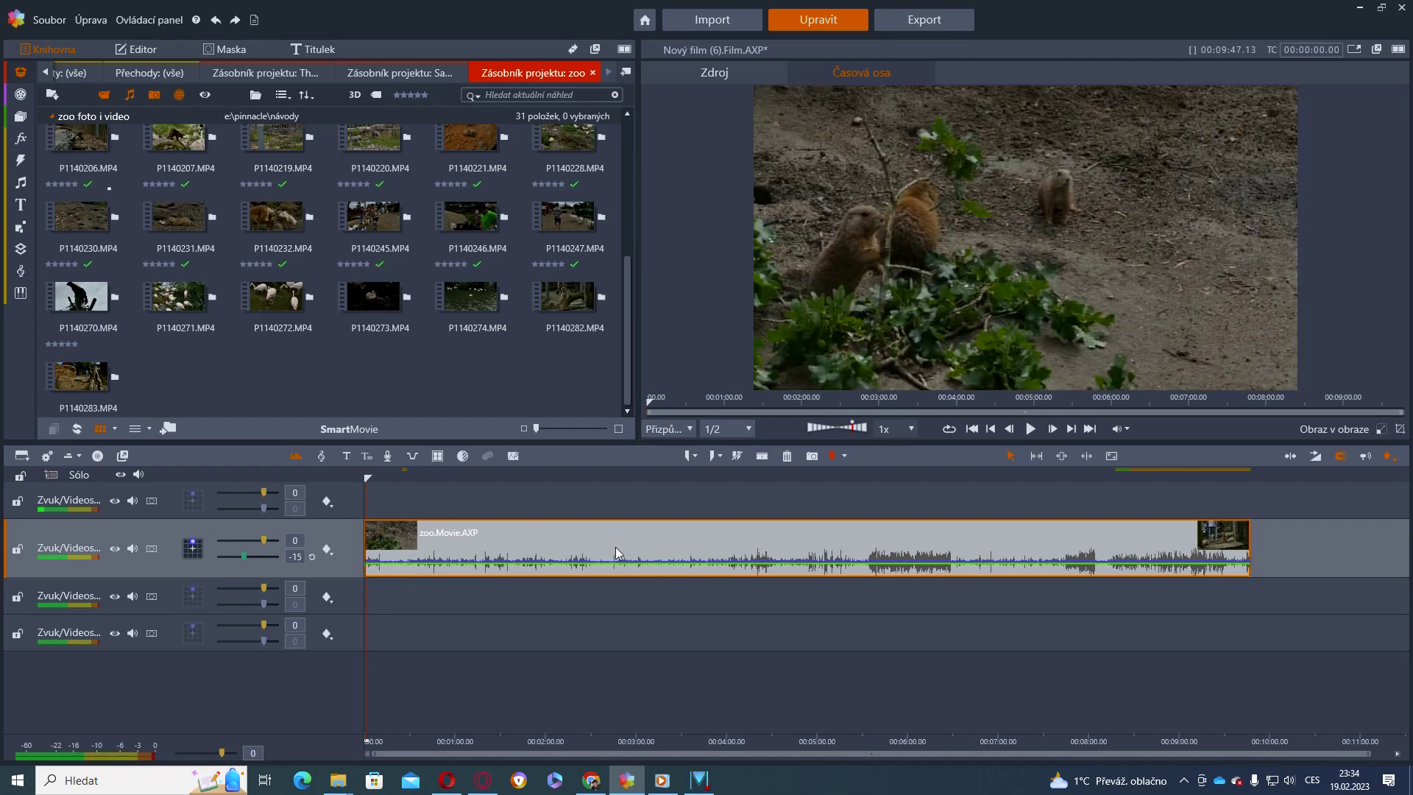
- Replace the zoo.Movie clip on the second track with all clips from the zoo library folder and close the gap before them
key("Delete")
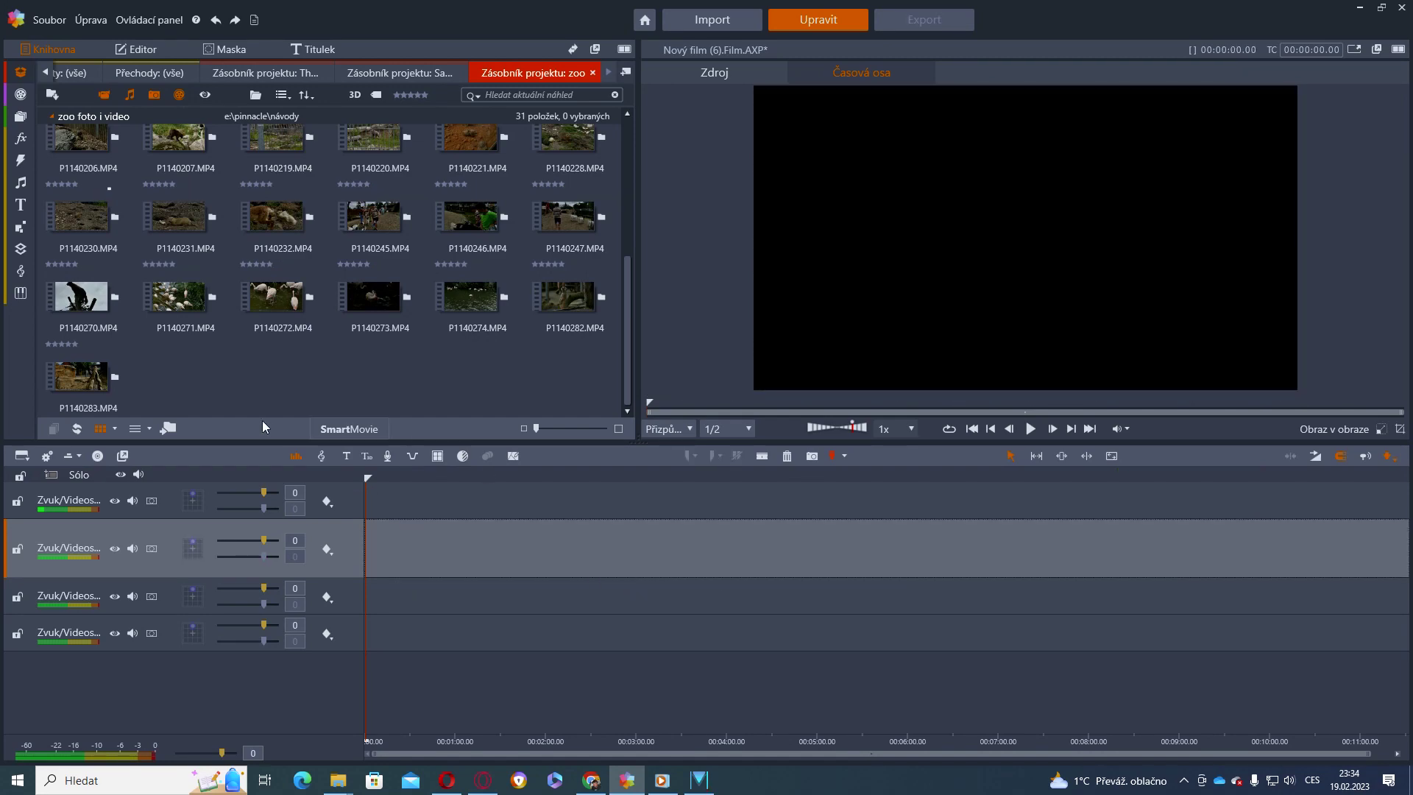
left_click(83, 298)
key("ctrl+a")
mouse_move(95, 316)
left_mouse_down()
mouse_move(403, 522)
mouse_move(369, 553)
left_mouse_up()
key("Delete")
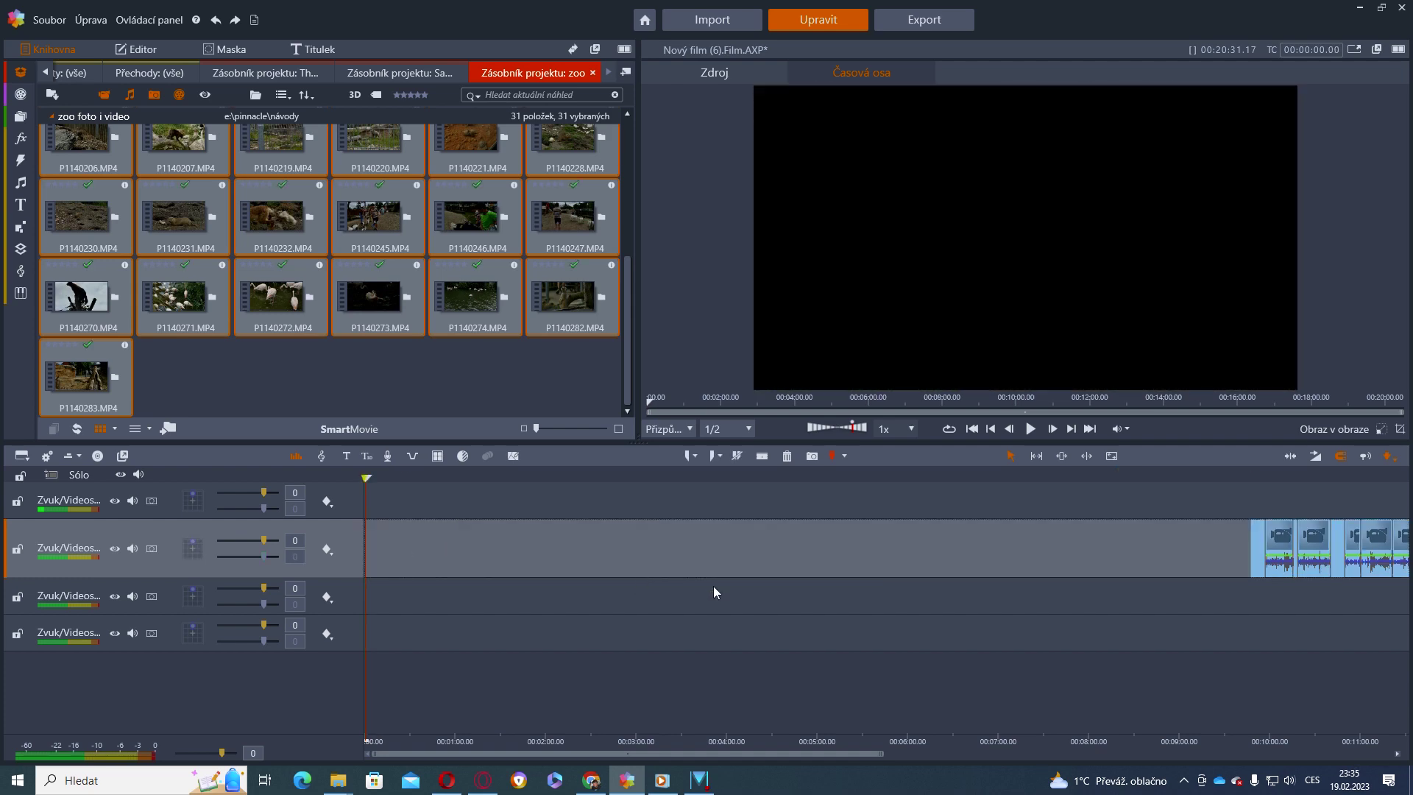
right_click(740, 548)
left_click(819, 574)
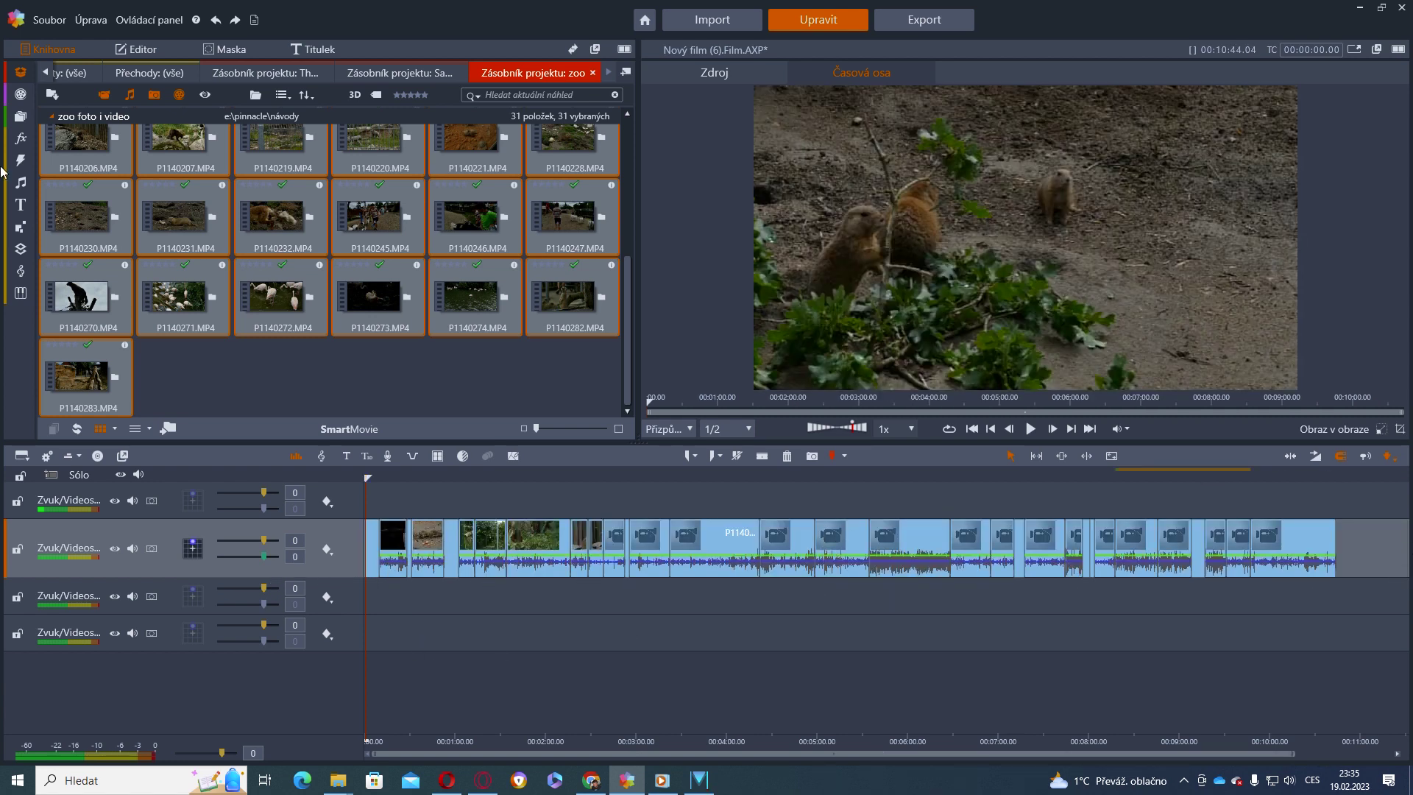
- Save the film as a project package named zoosvazek in the Studio folder
left_click(43, 20)
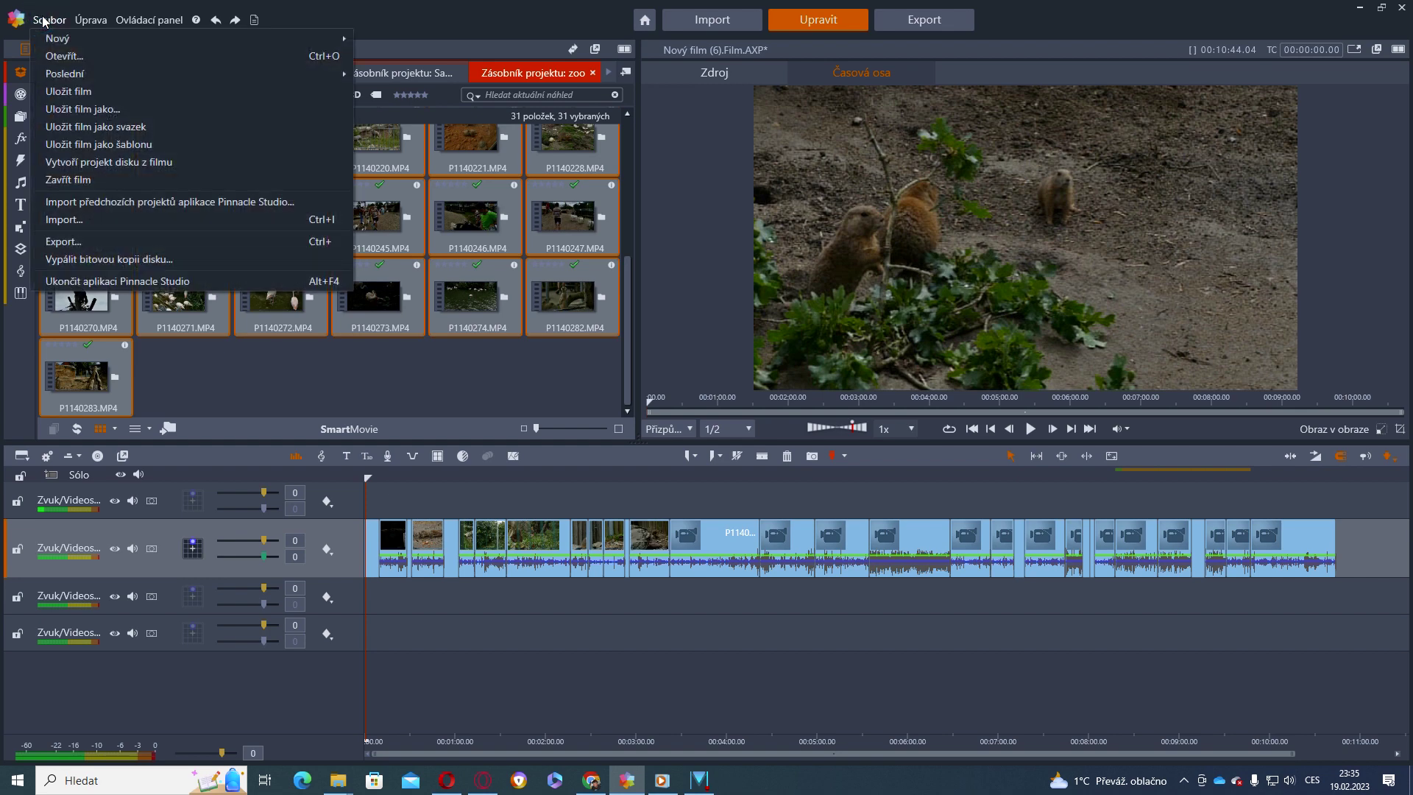
left_click(88, 131)
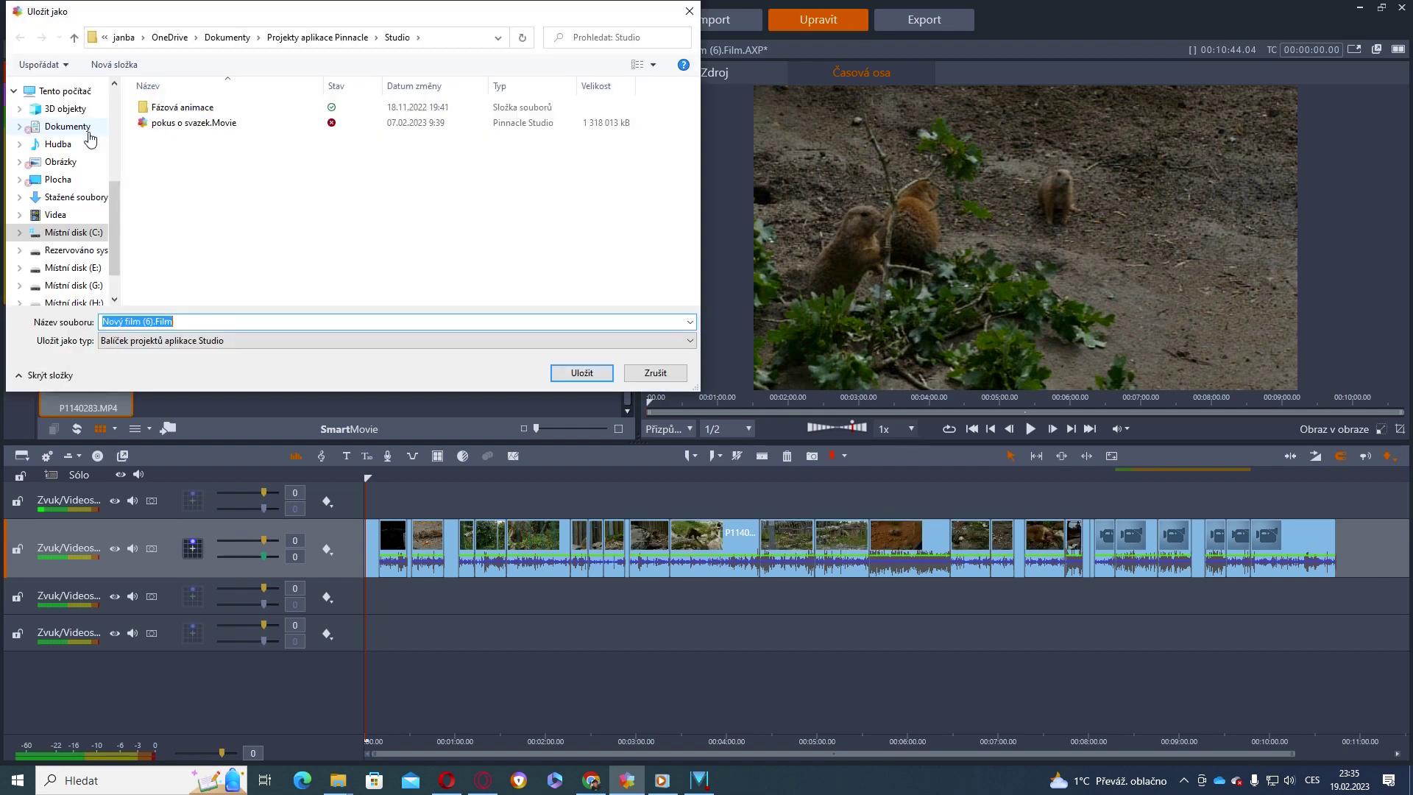
type("z")
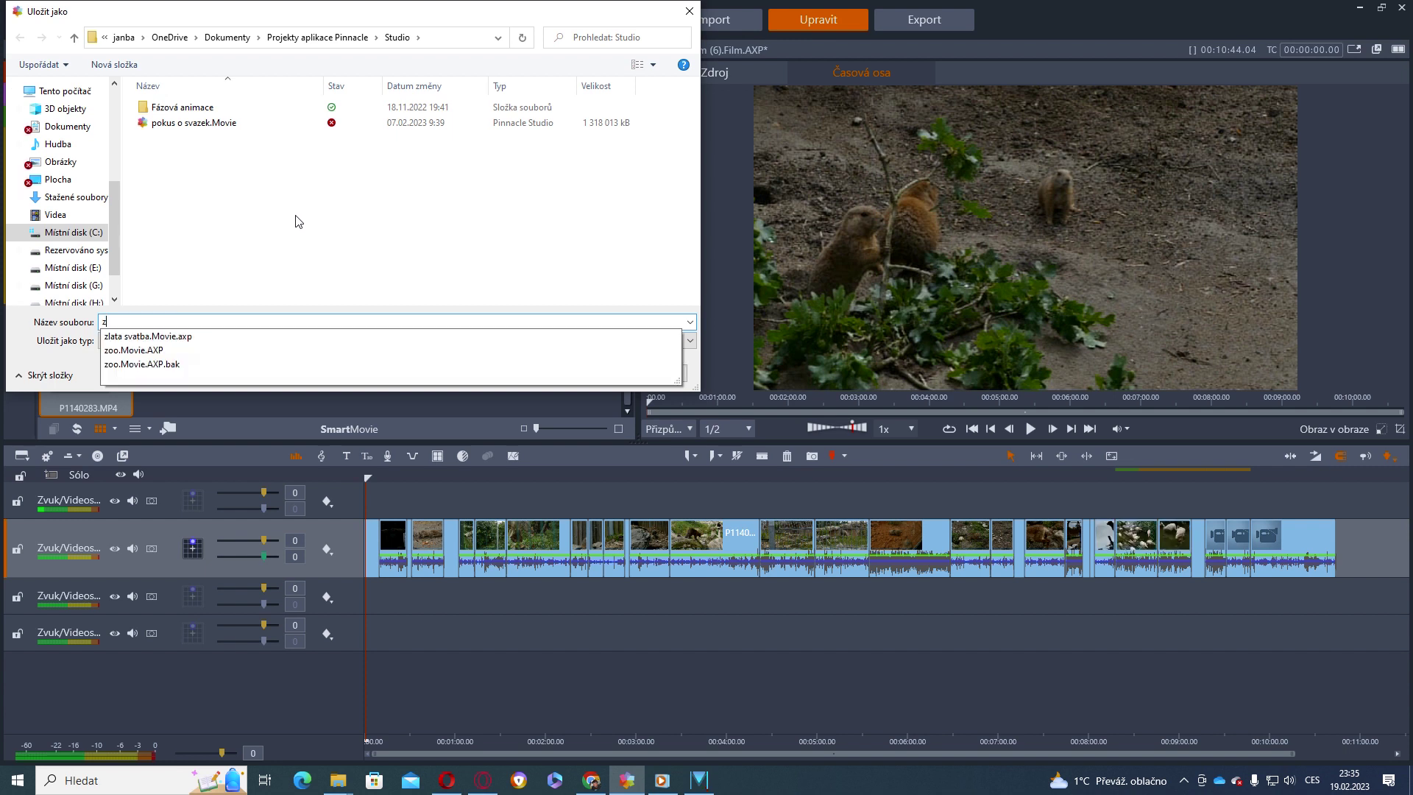
type("oosvazek")
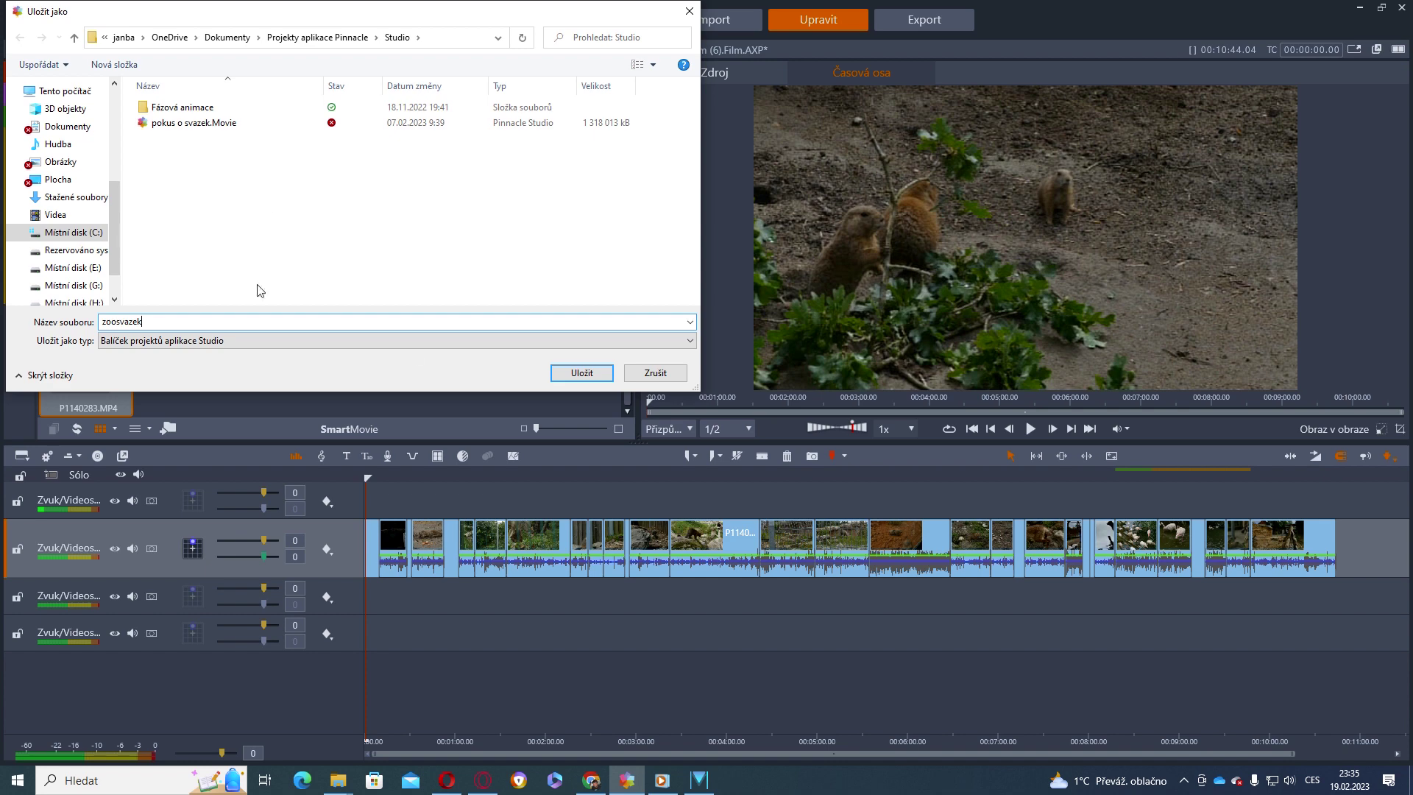
left_click(597, 378)
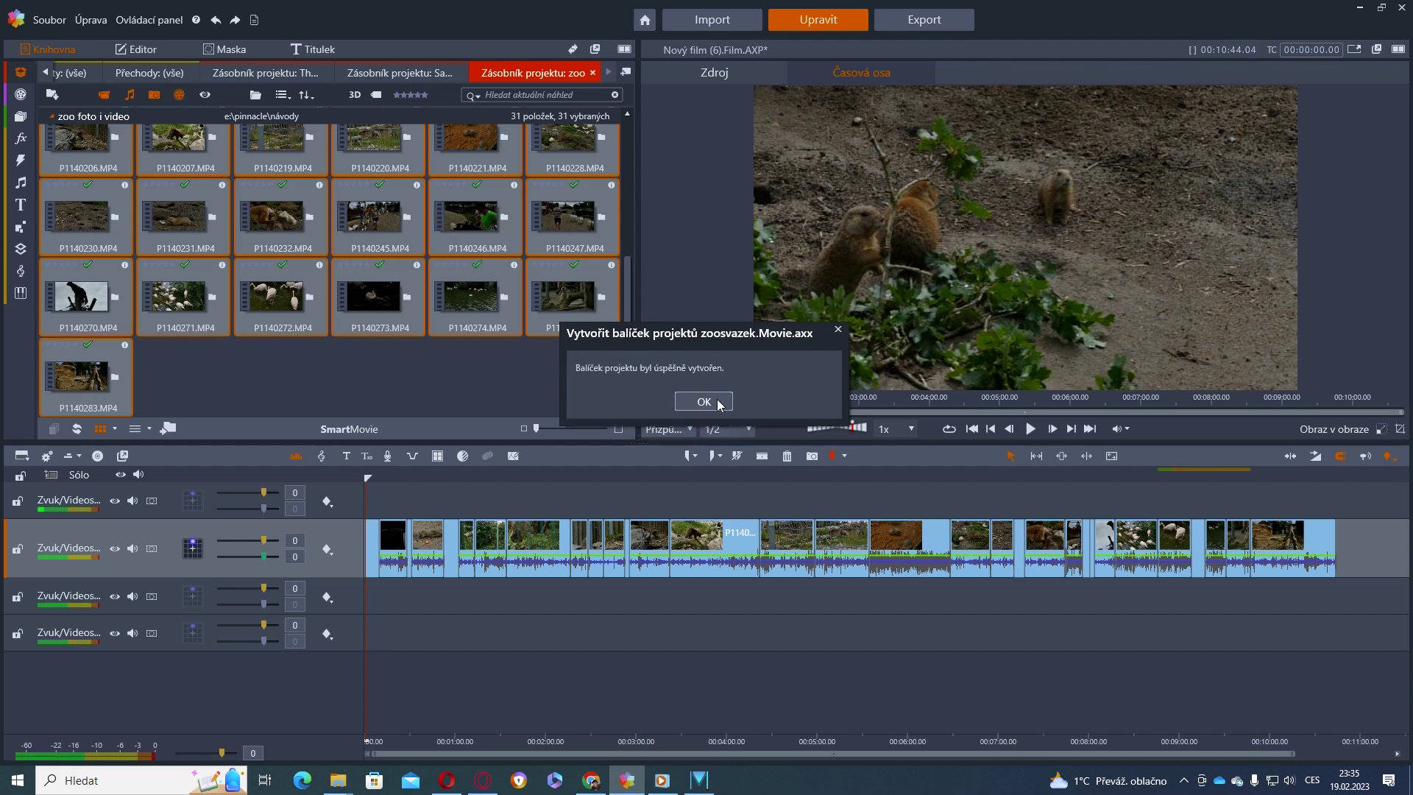
left_click(708, 401)
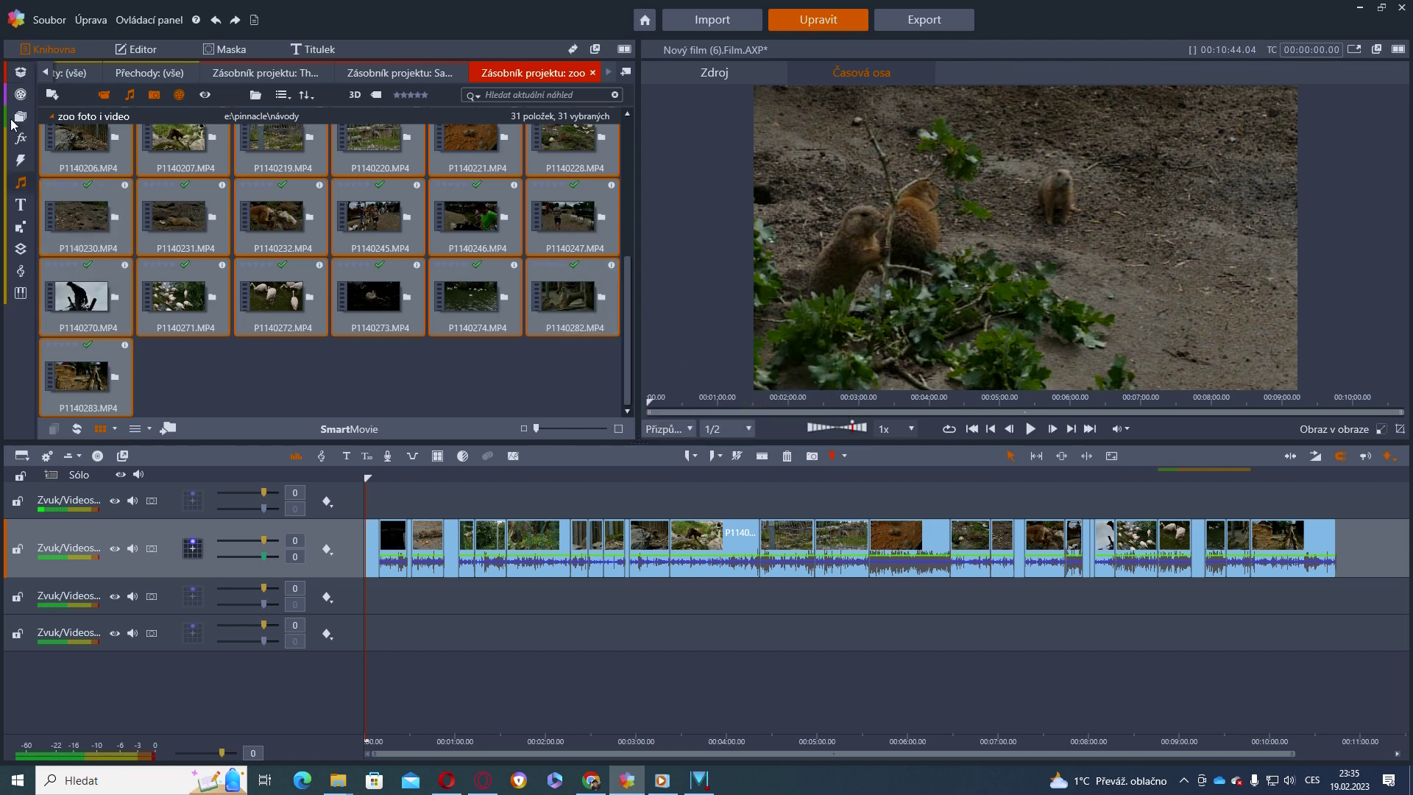
- Unpack the zoosvazek.Movie.axx project package from the library, and unpack it again overwriting the existing restored project
mouse_move(20, 98)
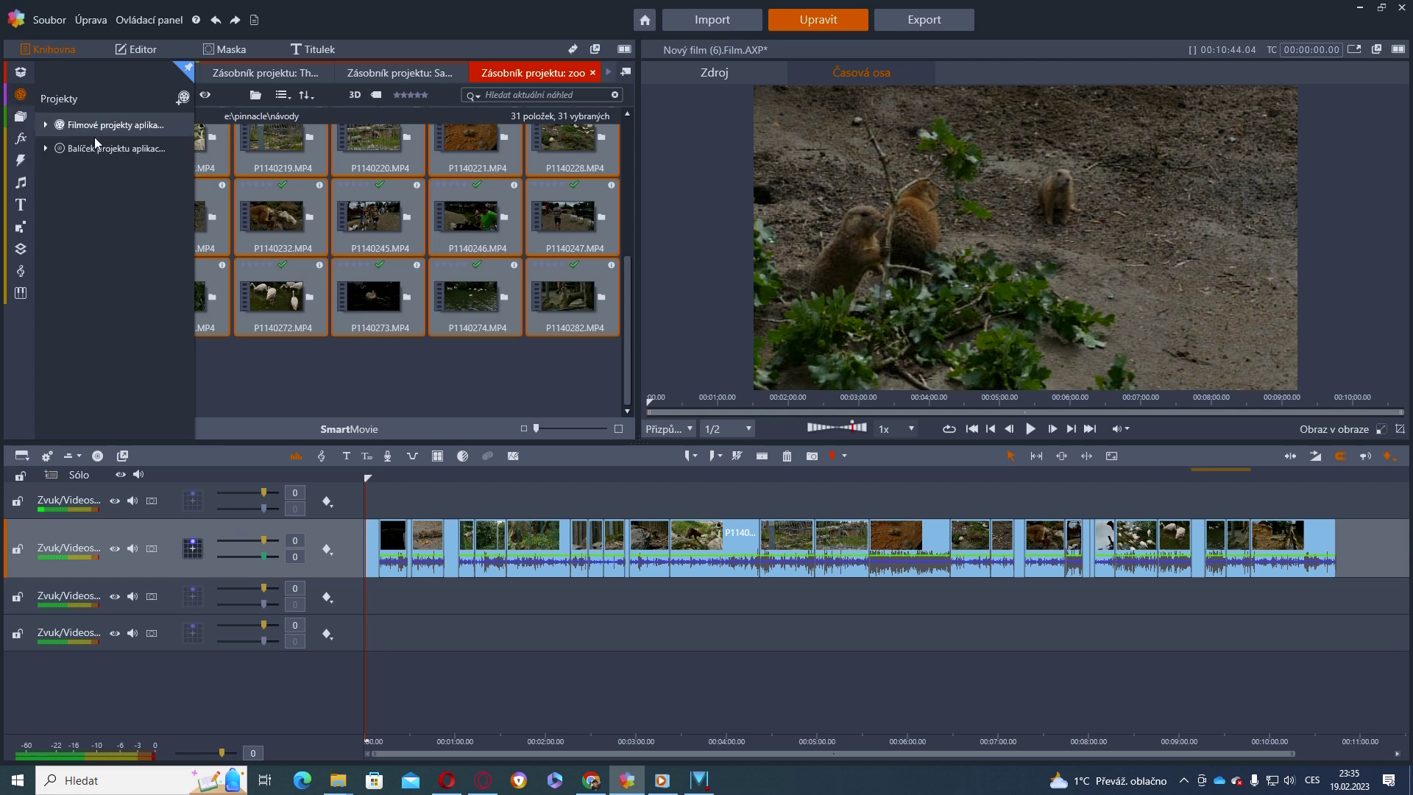
left_click(95, 150)
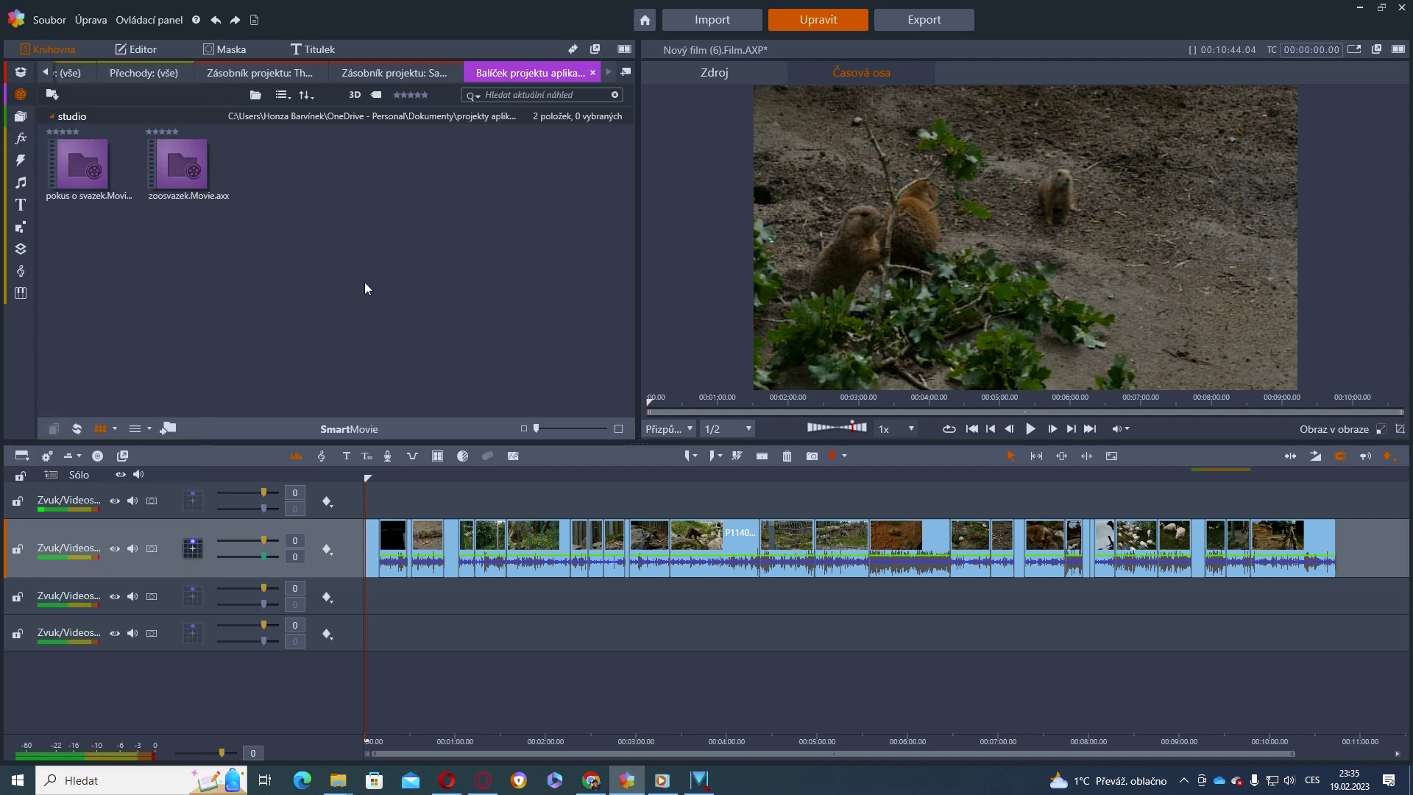
double_click(185, 182)
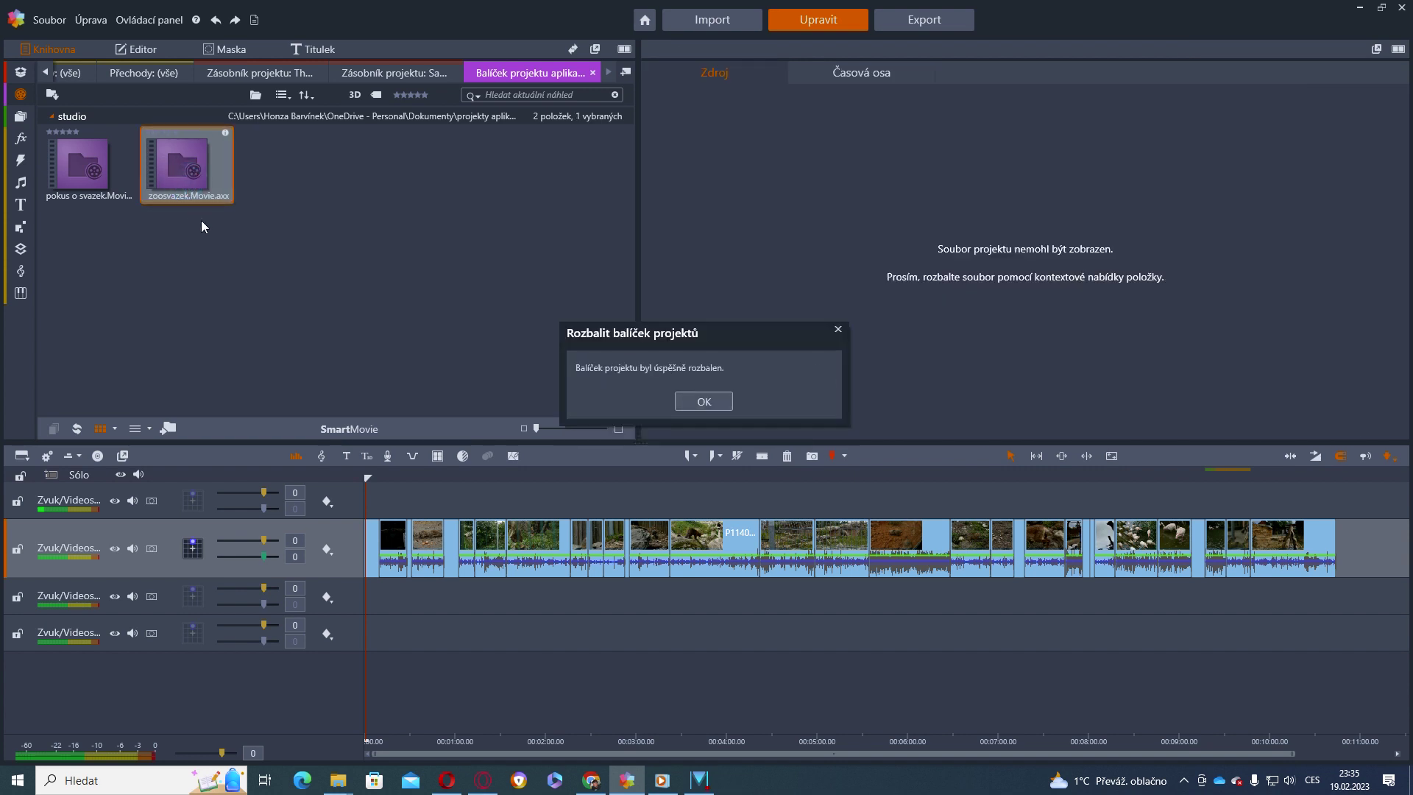
left_click(703, 401)
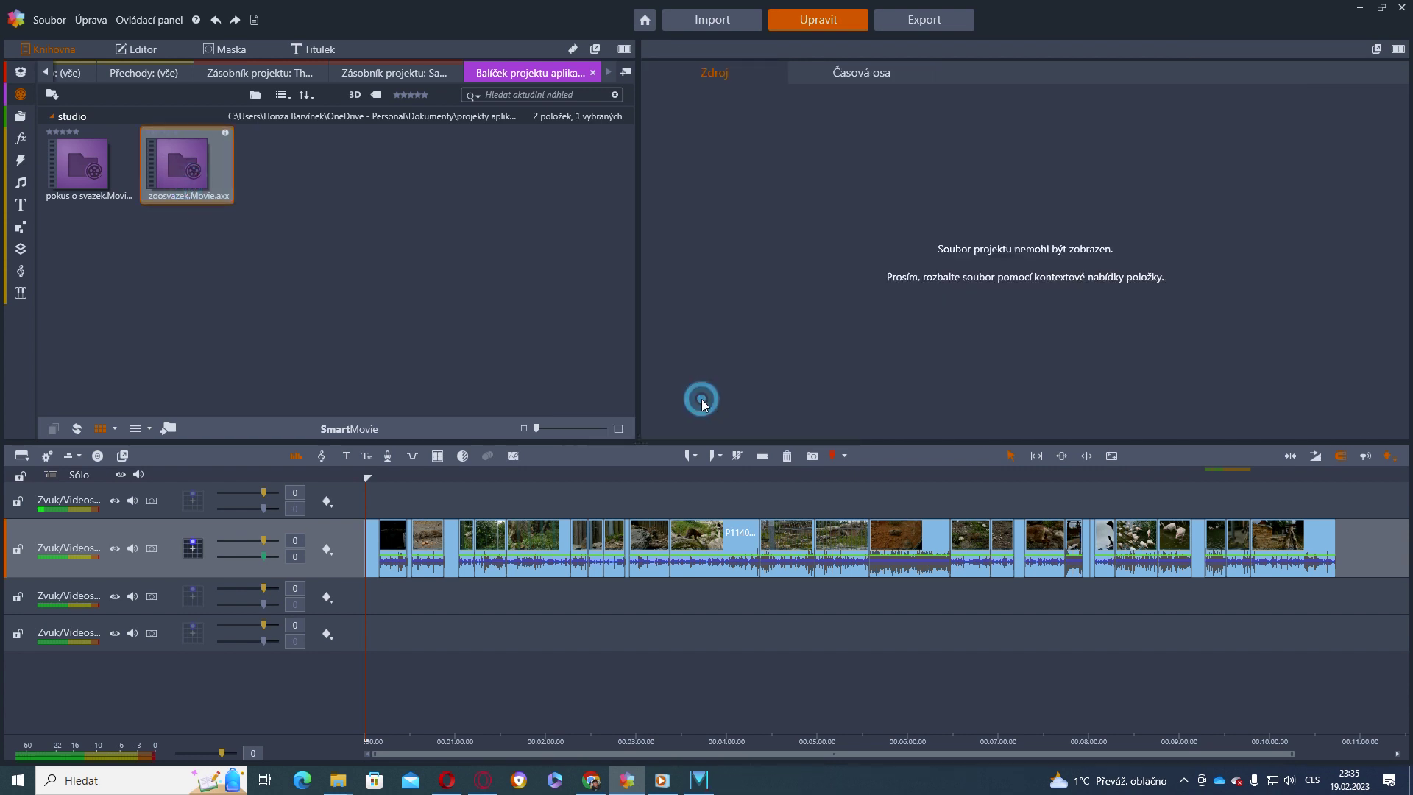
double_click(189, 183)
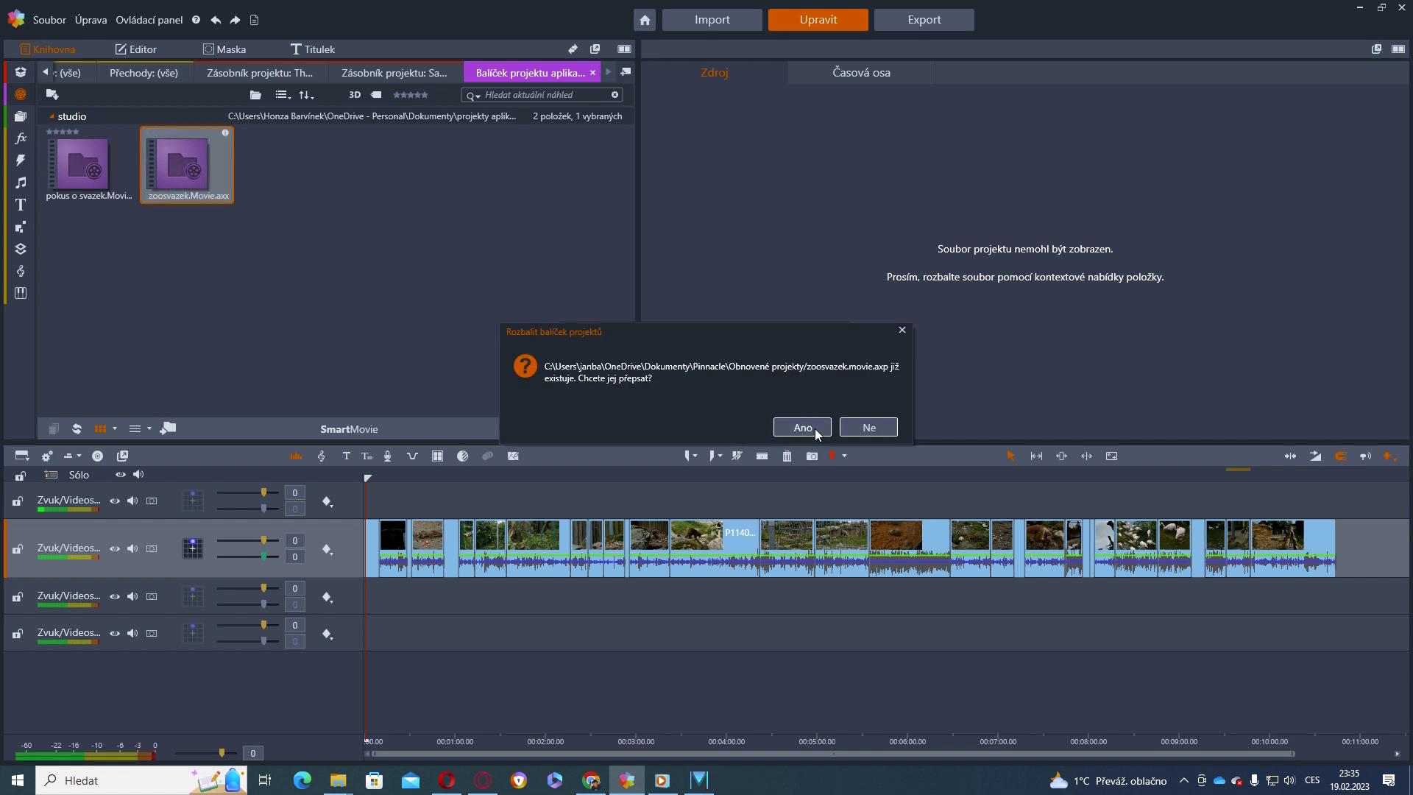
left_click(802, 427)
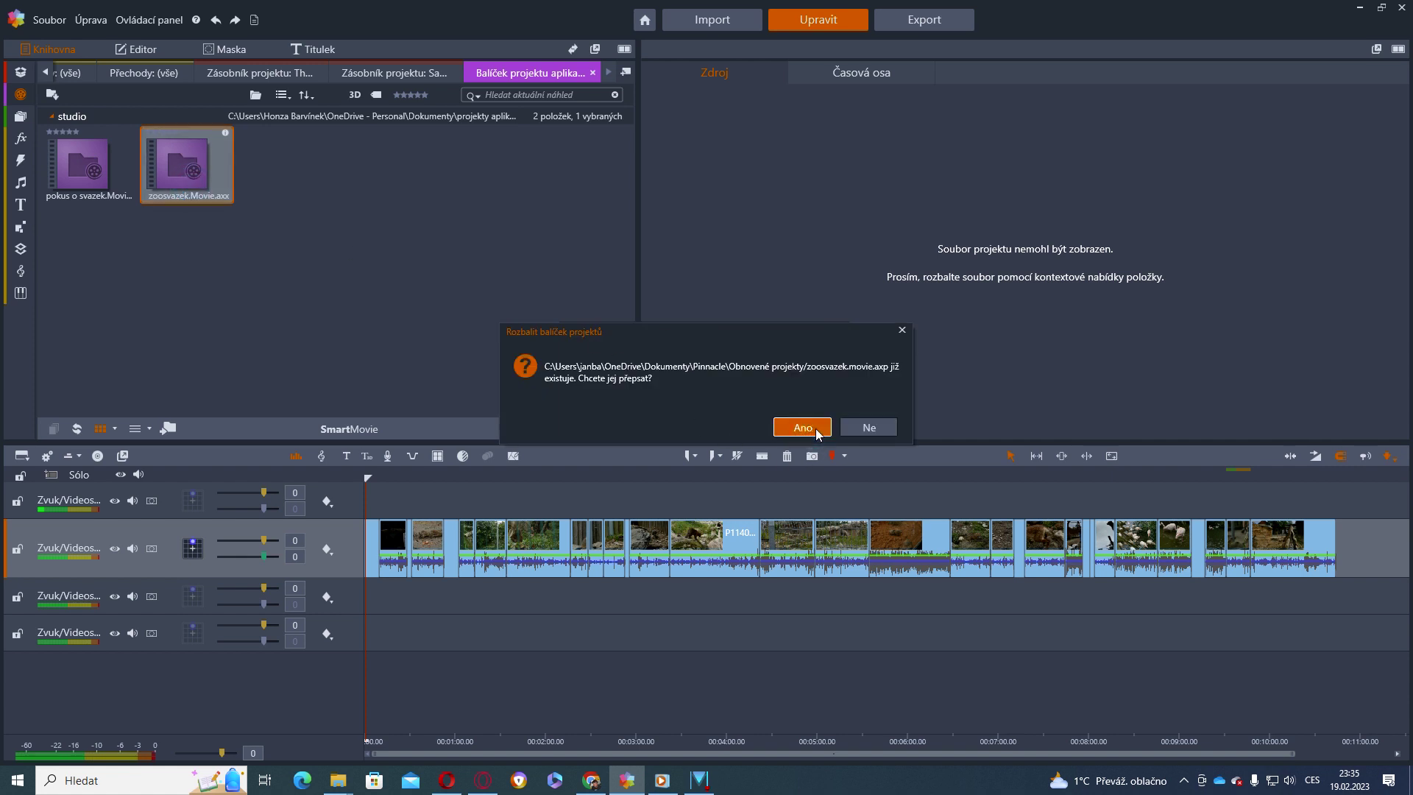
left_click(729, 404)
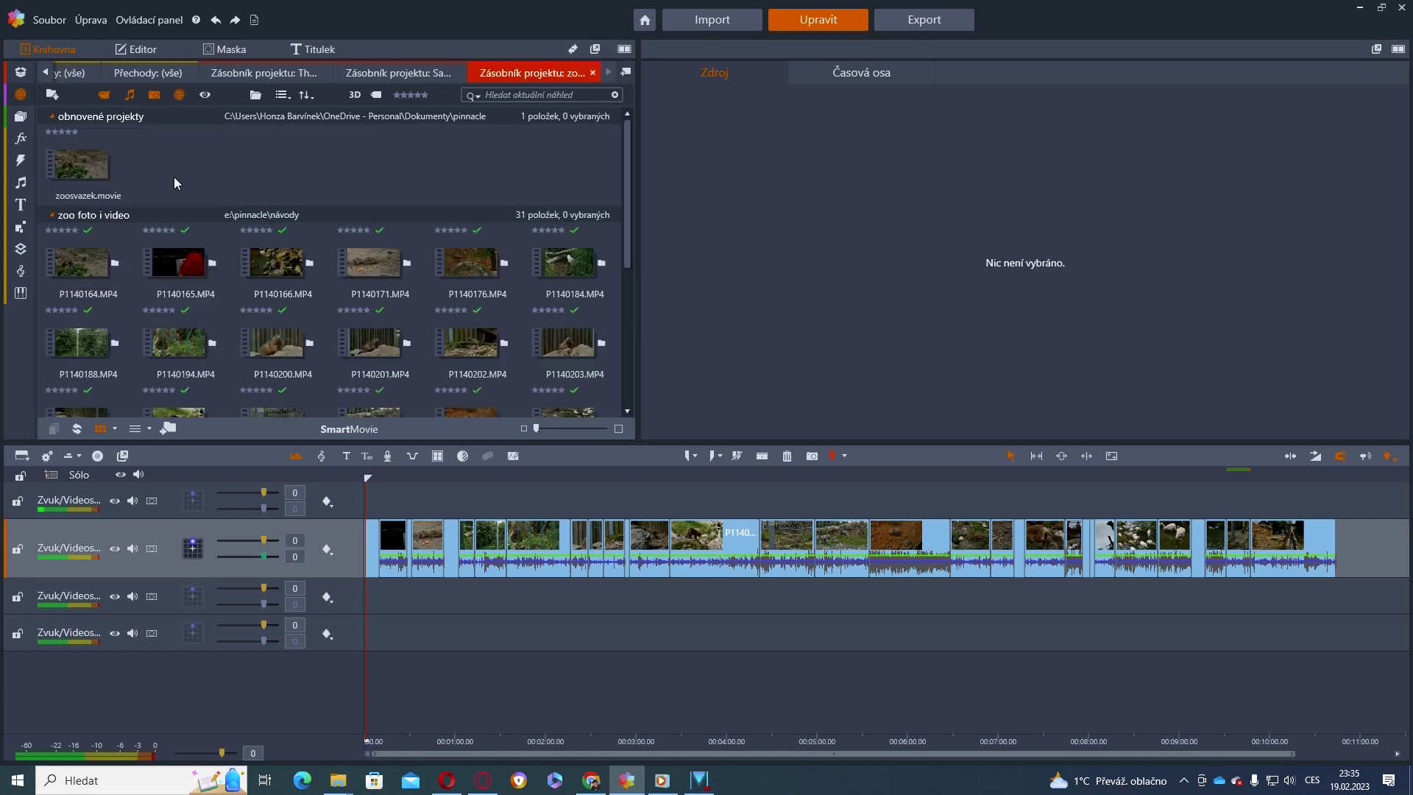
- Place the restored zoosvazek.movie project at the start of the third track and lower that track's volume to -14
left_click(108, 179)
left_click_drag(137, 188, 382, 606)
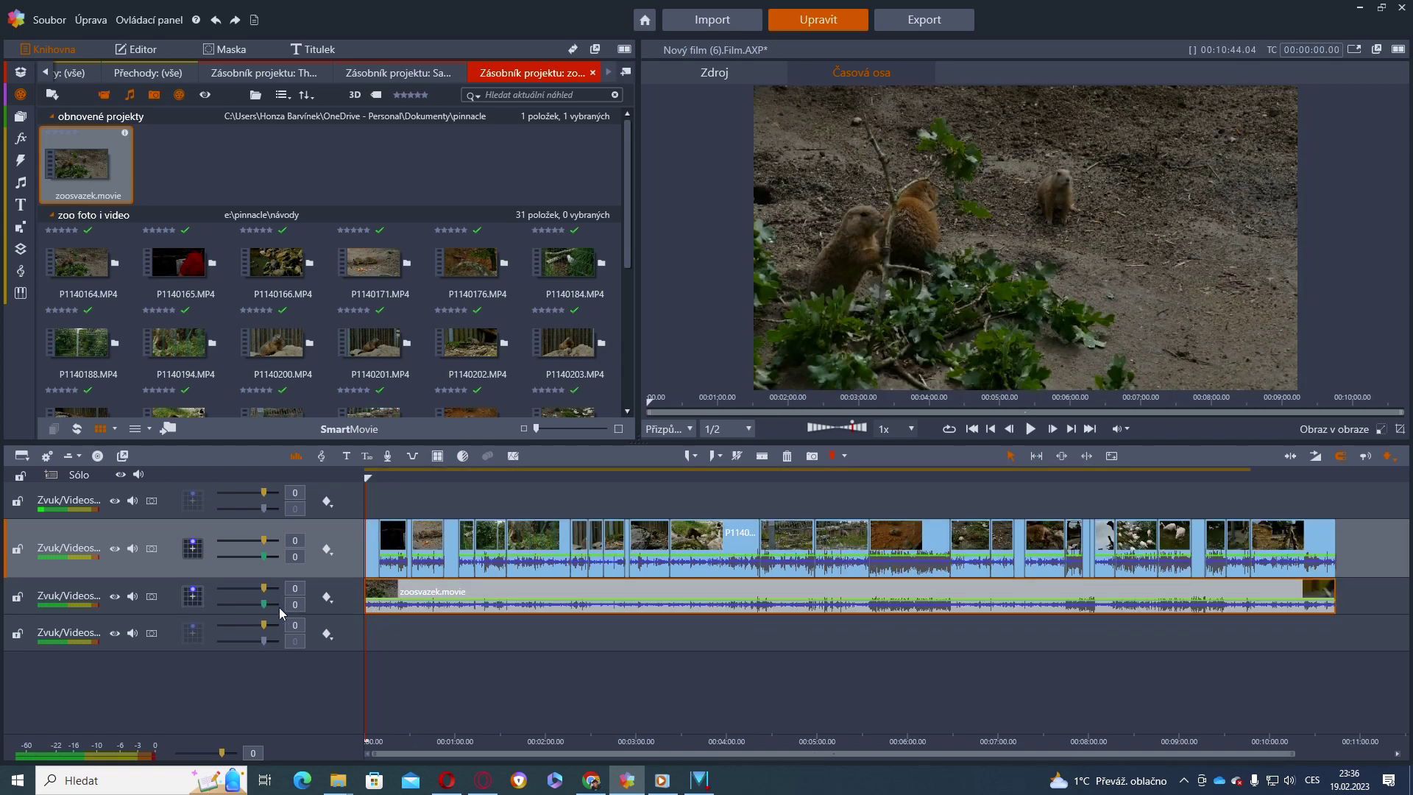
mouse_move(266, 605)
left_mouse_down()
mouse_move(230, 609)
mouse_move(312, 624)
mouse_move(178, 621)
mouse_move(303, 607)
mouse_move(240, 608)
left_mouse_up()
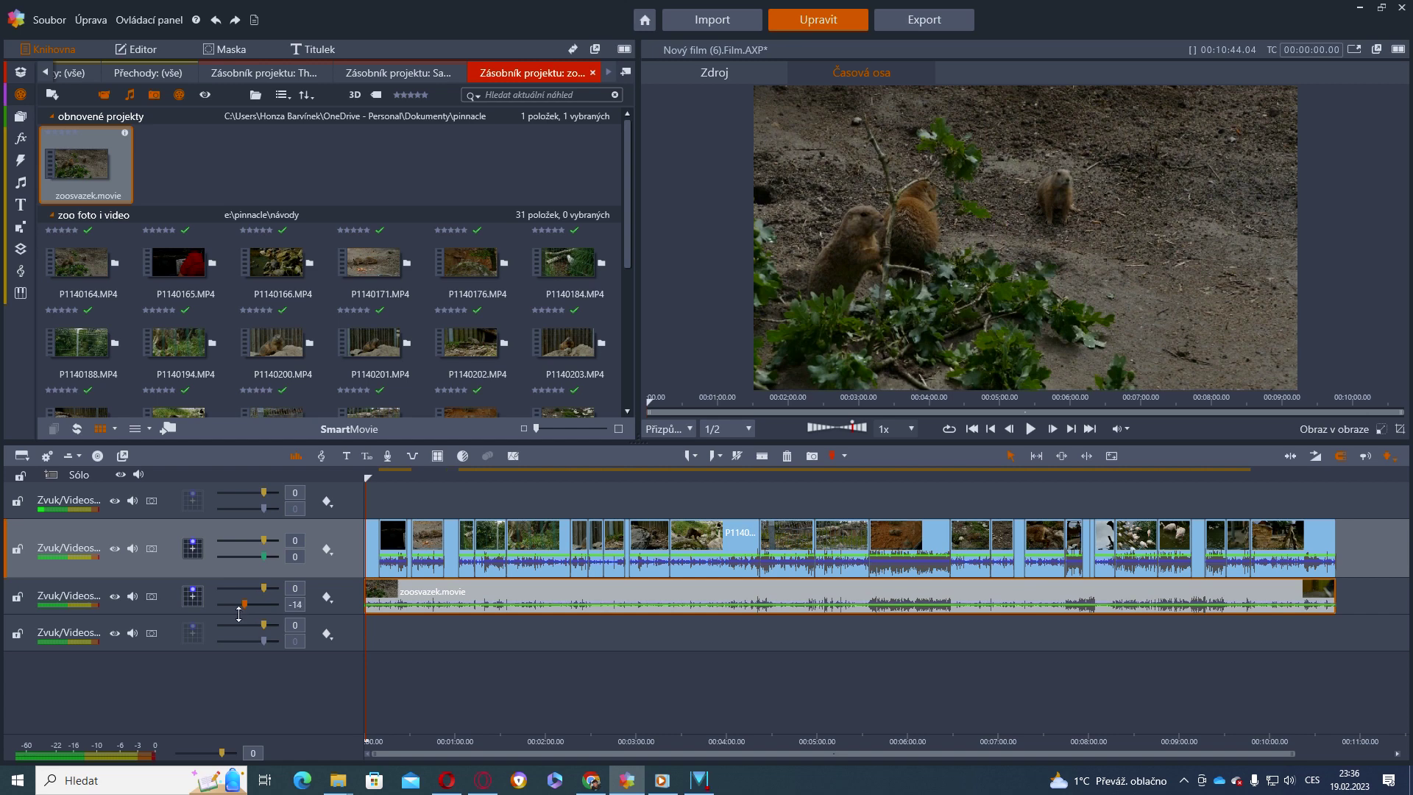
- In the nested zoosvazek project, add transitions at the cuts near 00:01:30, 00:03:20 and 00:04:20, and return to the main film
double_click(934, 590)
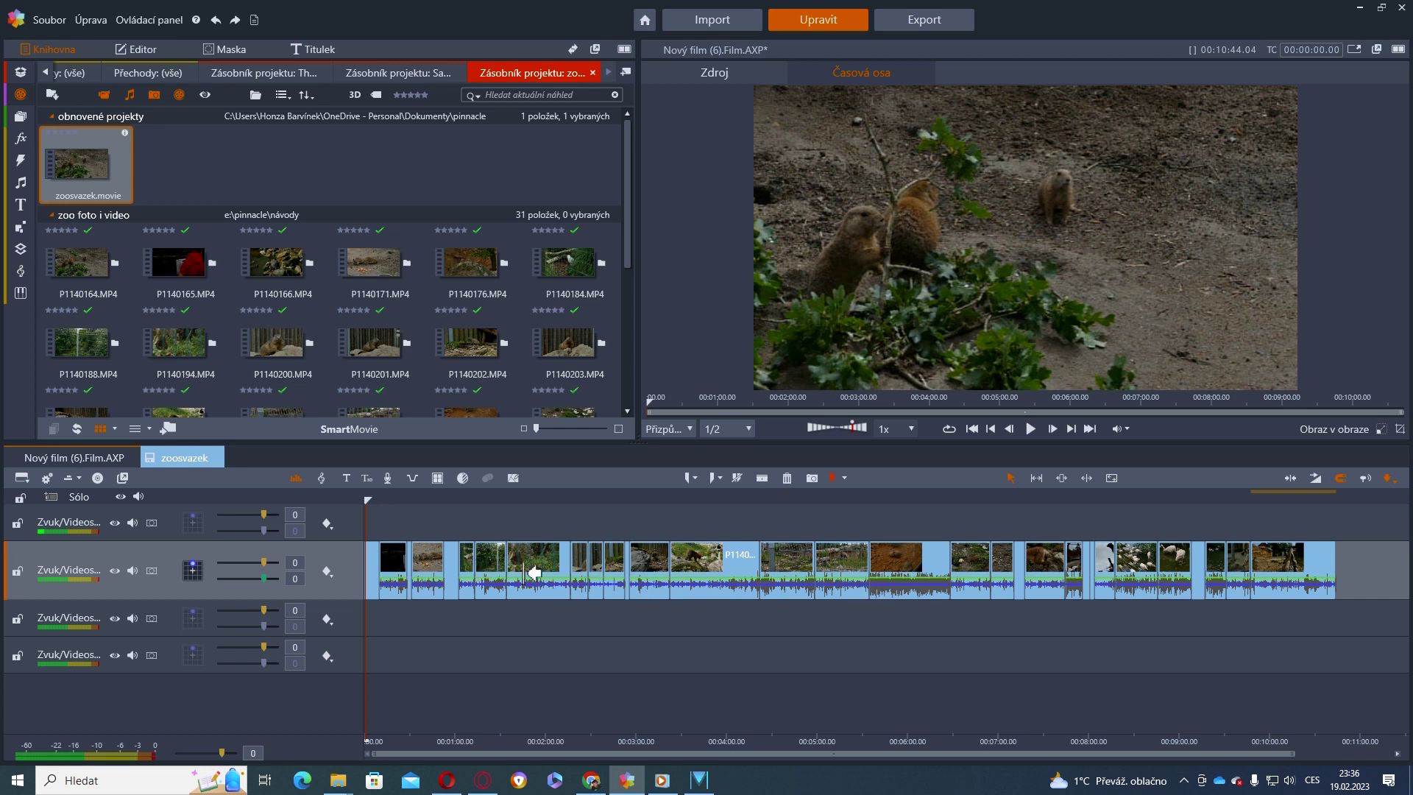
left_click_drag(526, 559, 497, 557)
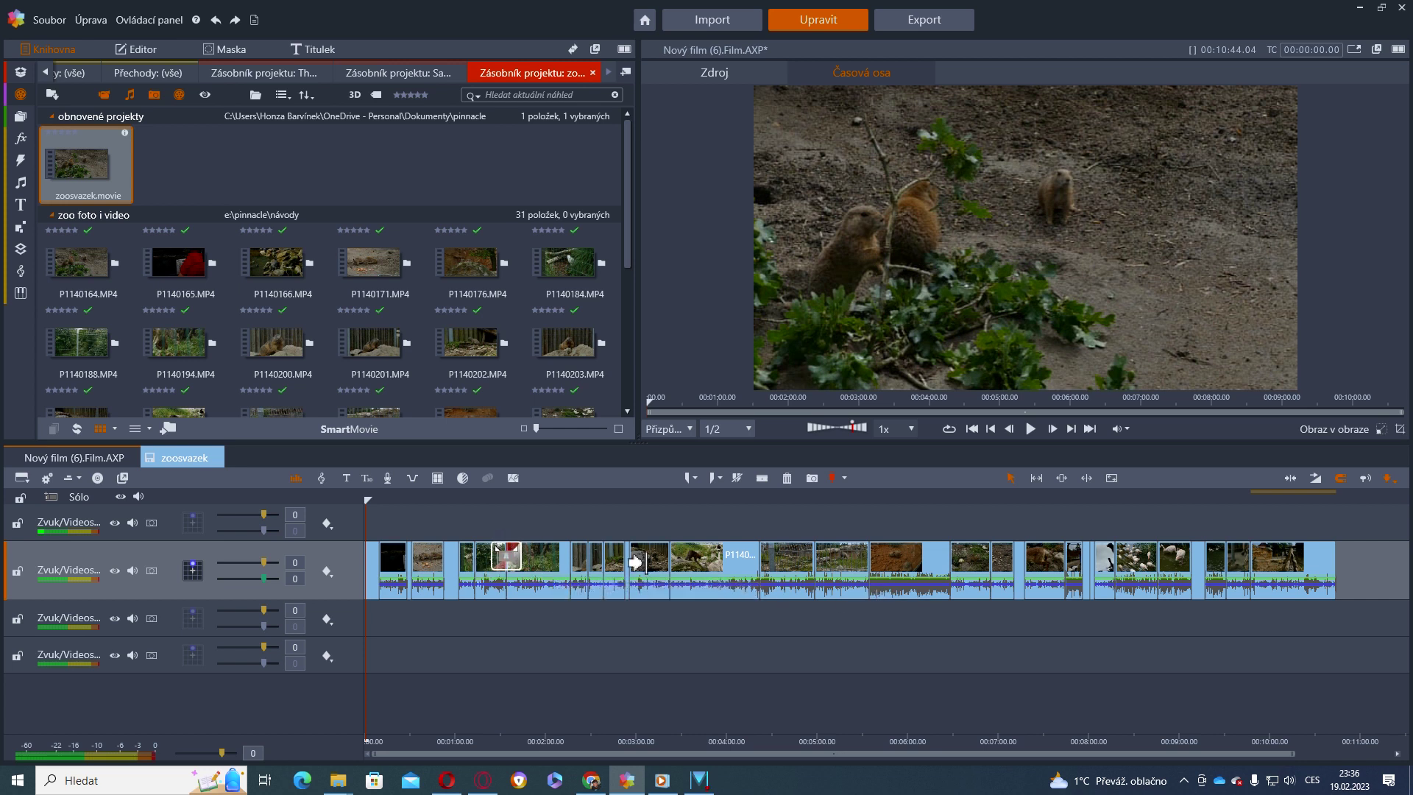
left_click_drag(687, 558, 657, 557)
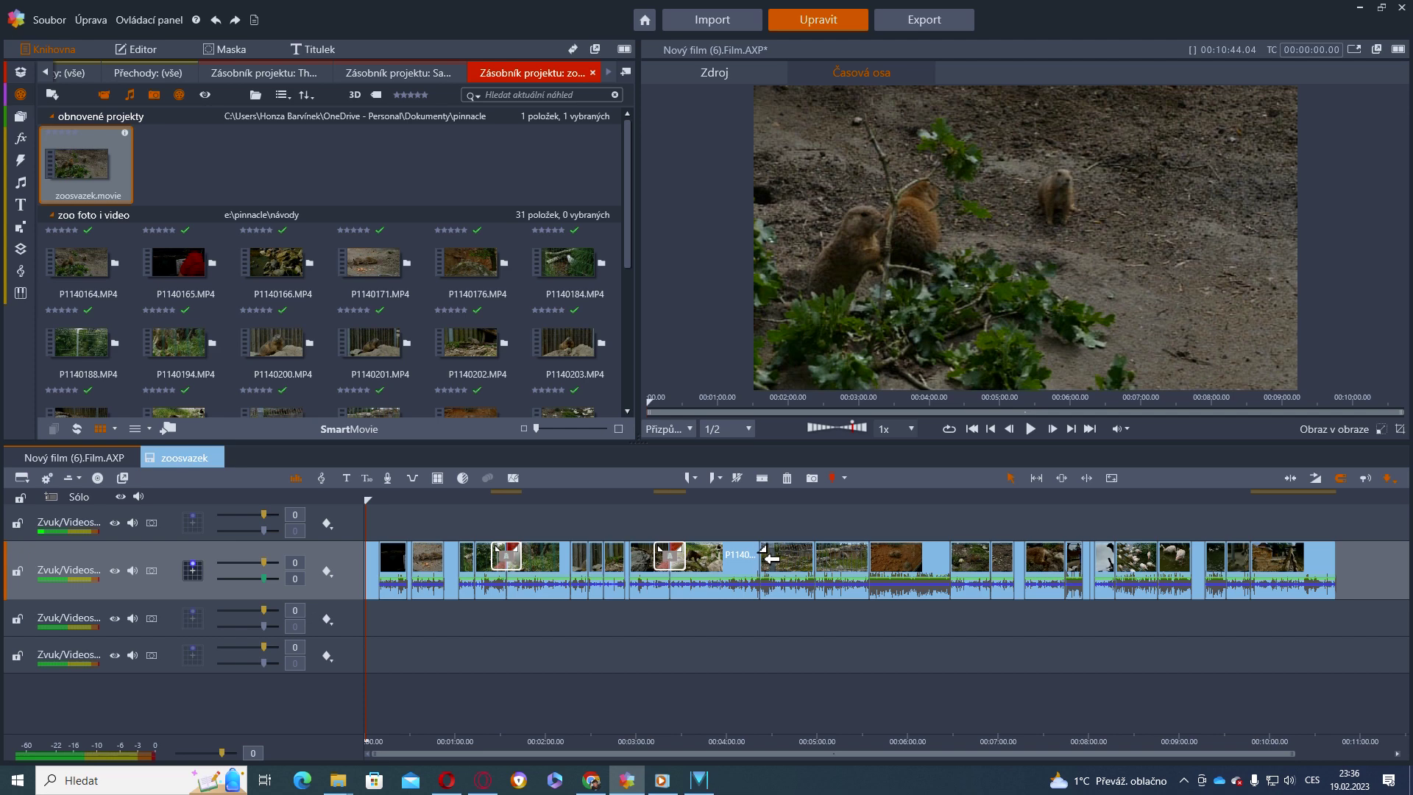
left_click_drag(769, 559, 747, 558)
left_click(217, 458)
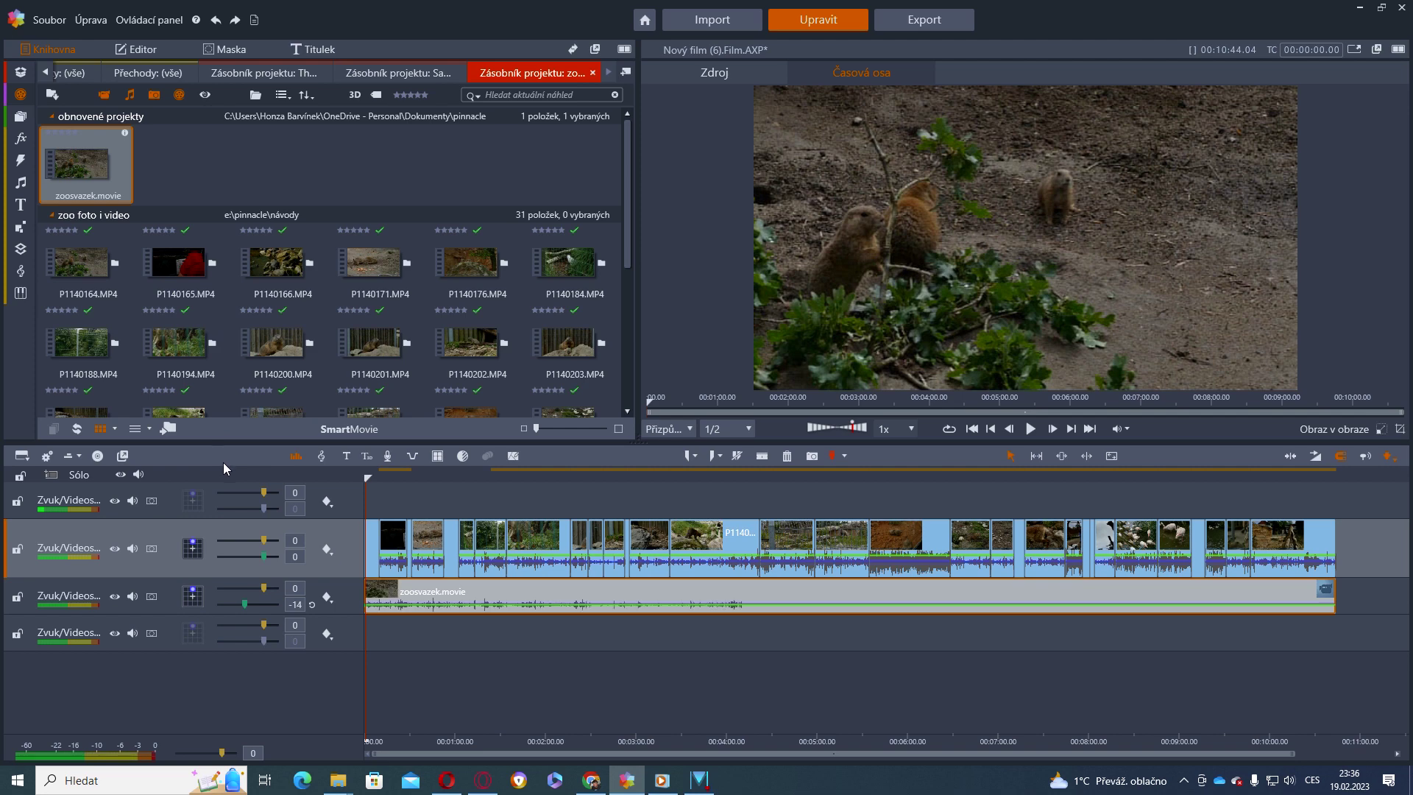
- Add a transition at the nested zoosvazek project's cut near 00:06:30, and set its track volume to 12 in the main film
double_click(588, 594)
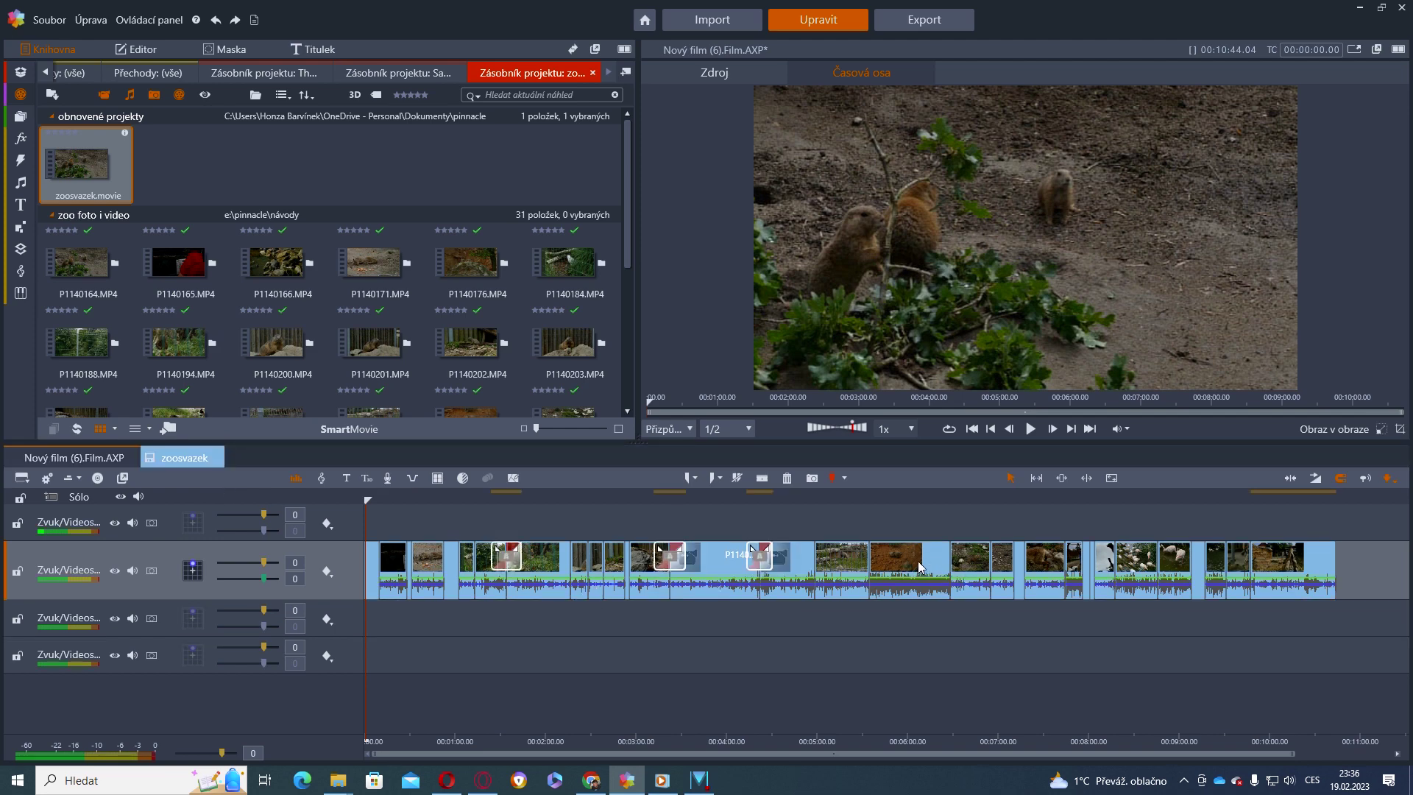
left_click_drag(953, 546, 971, 564)
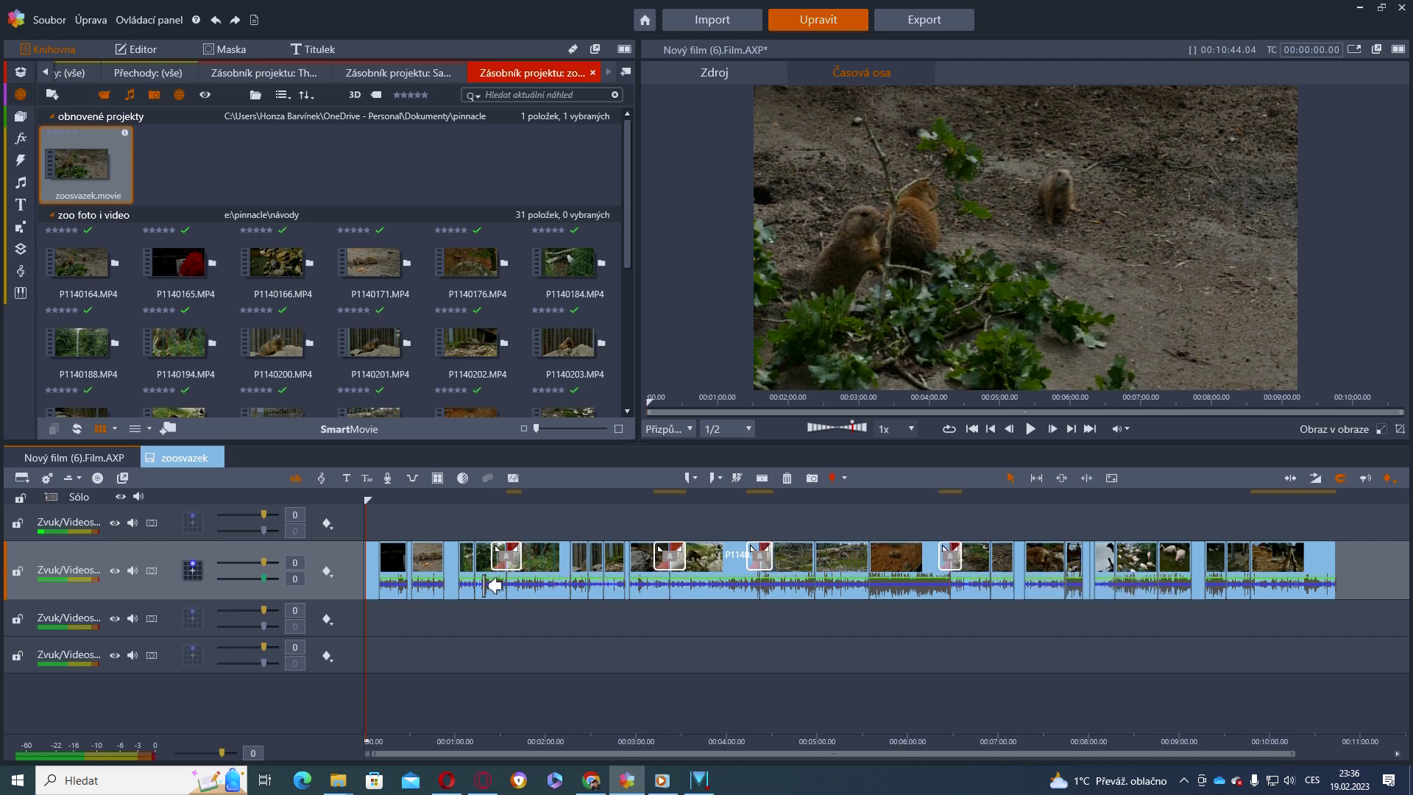
left_click(215, 458)
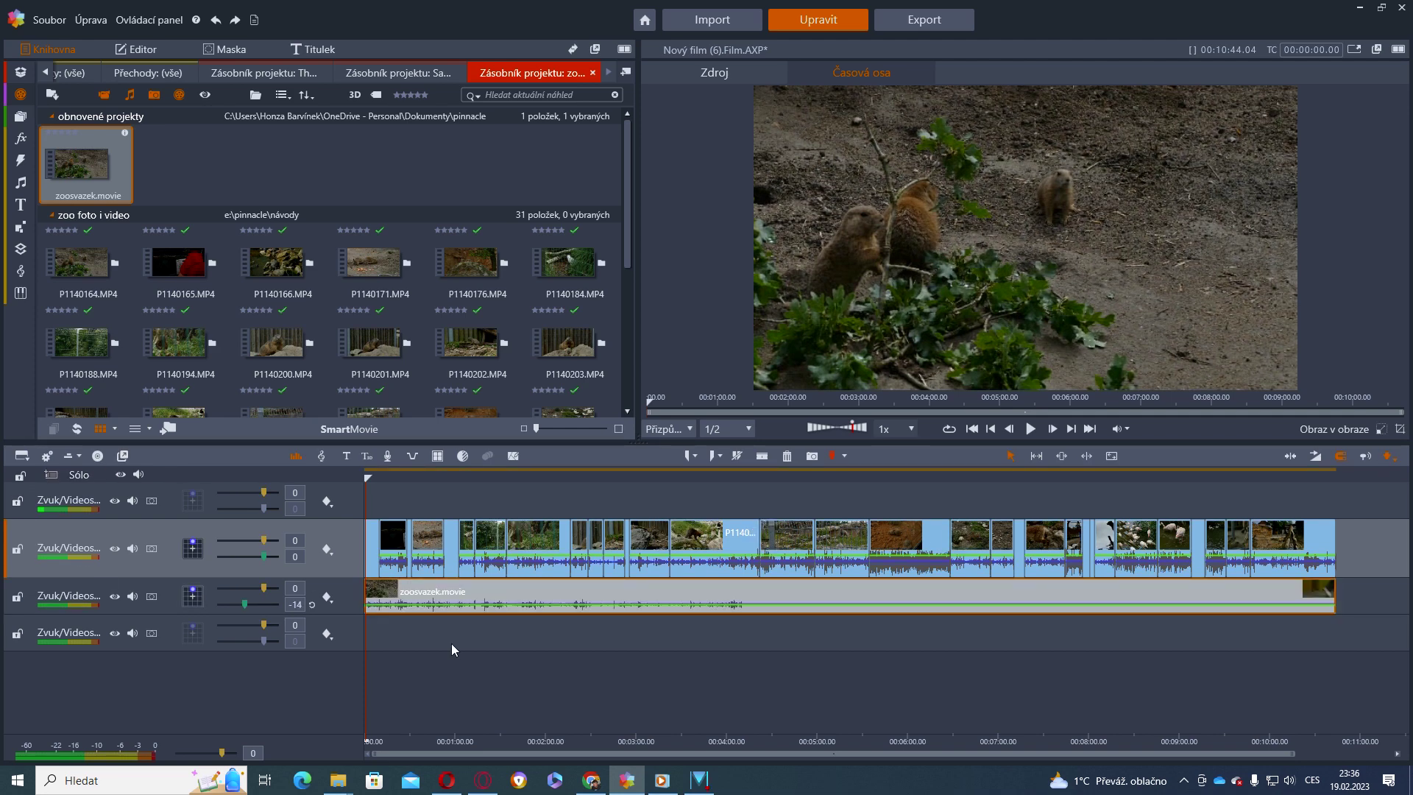
left_click_drag(245, 604, 293, 606)
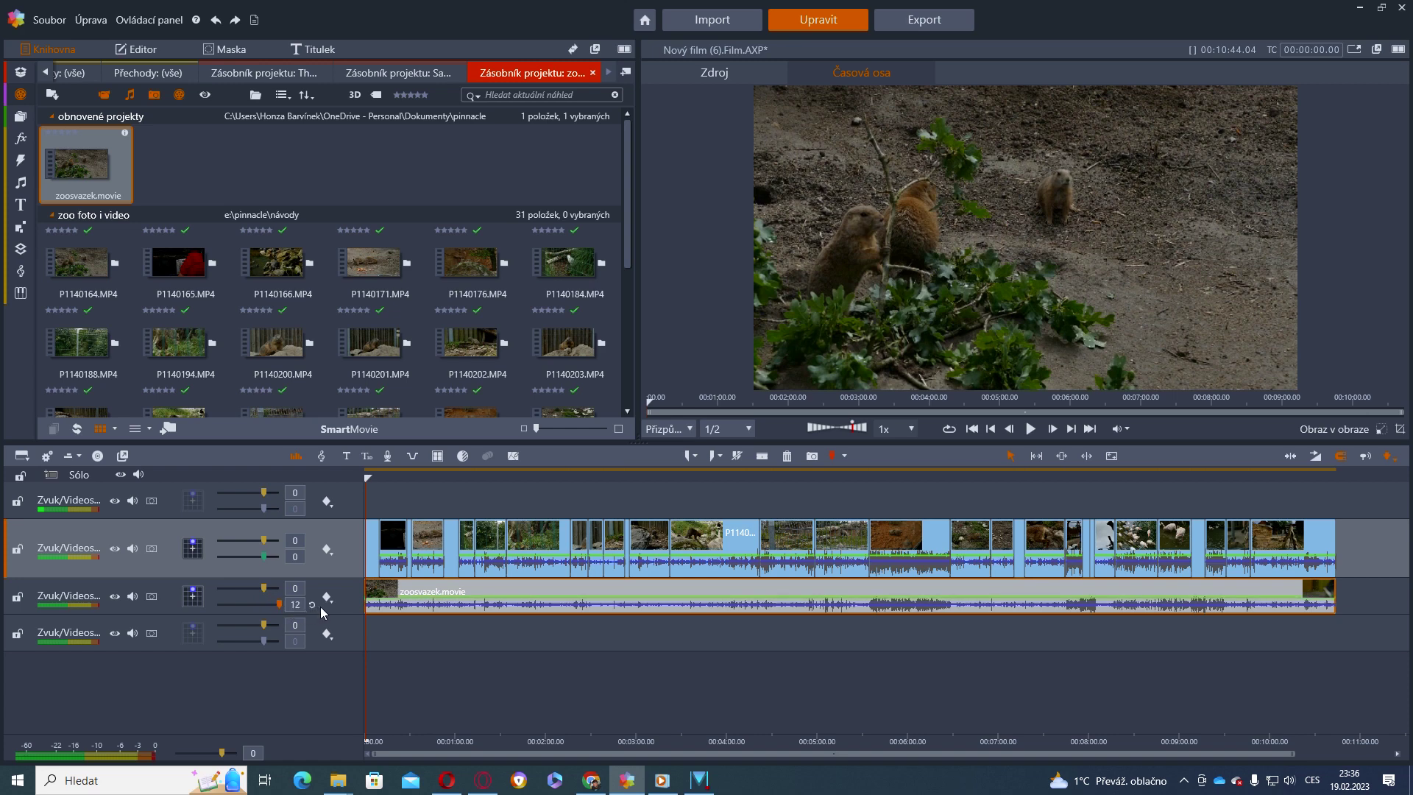